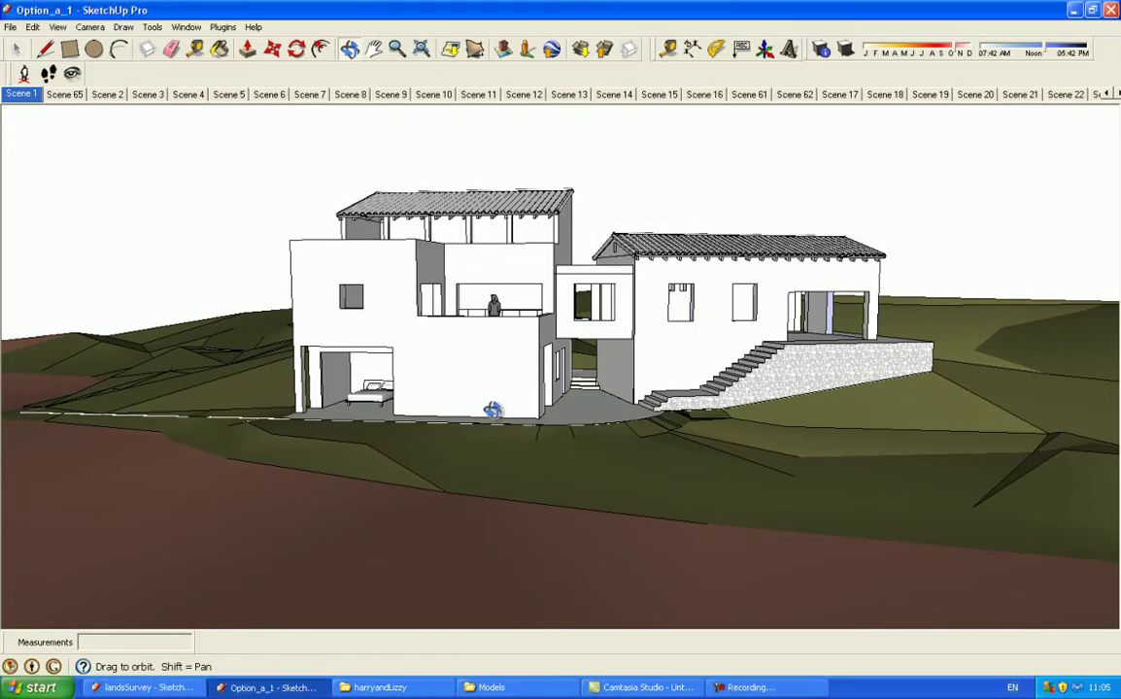
Step: Orbit and zoom around the hillside house to a higher view of its left side and terraces
drag(492, 410, 524, 418)
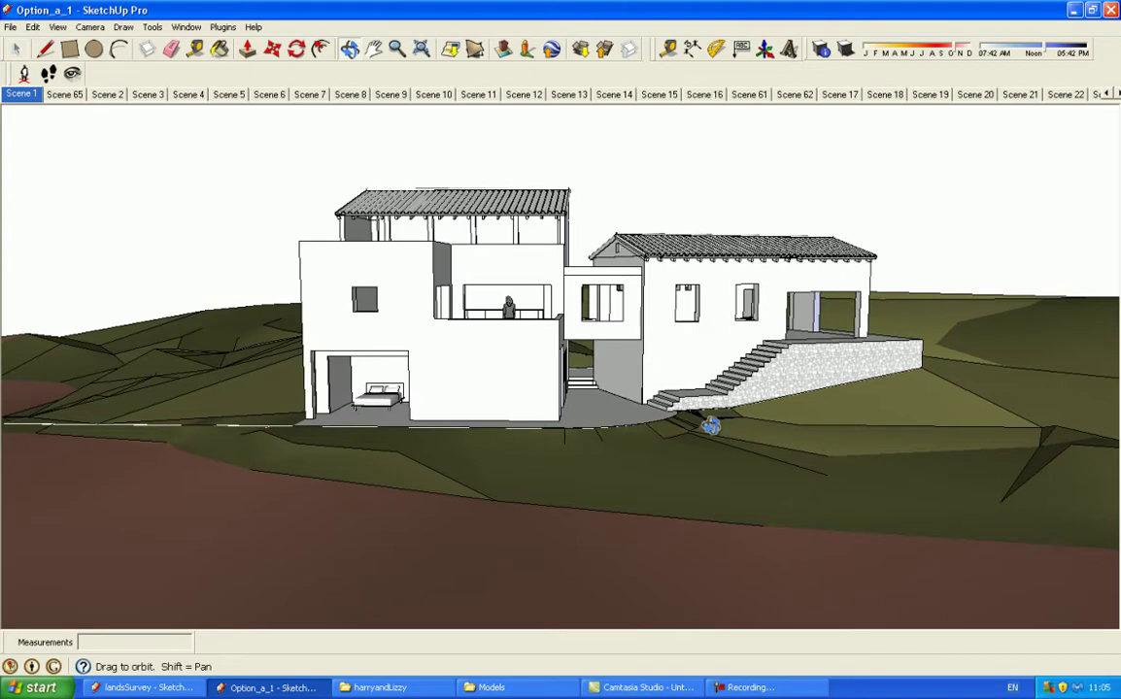
scroll(550, 367, down, 2)
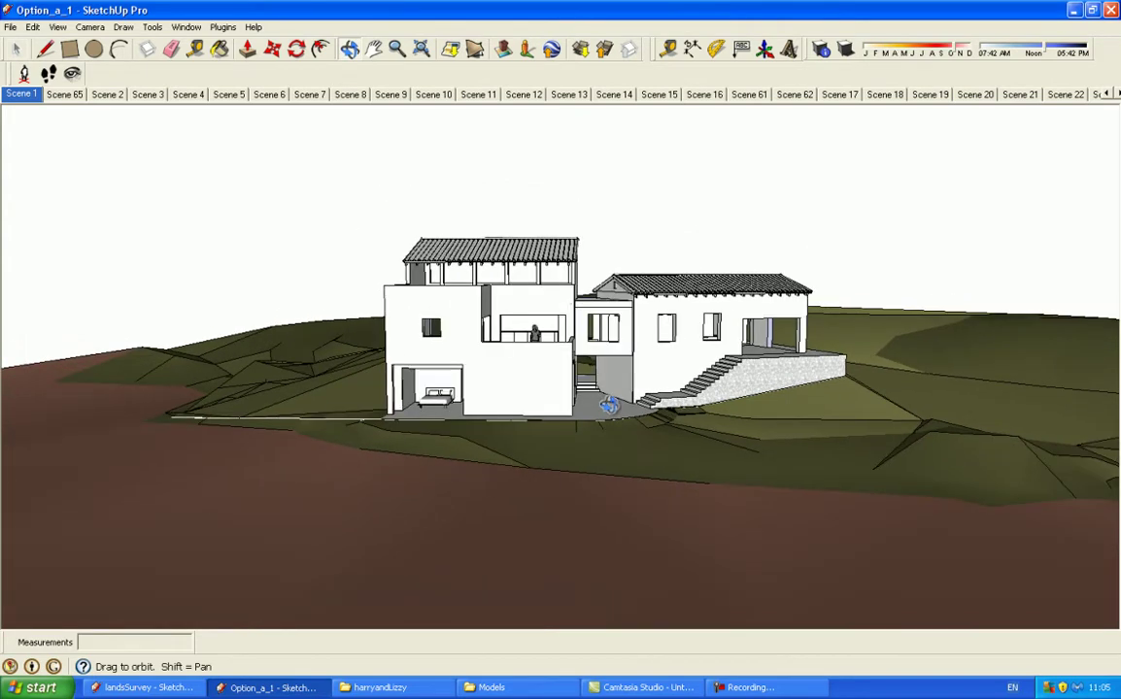
scroll(664, 347, up, 3)
drag(663, 347, 636, 351)
Step: Return to Scene 1, check the Toolbars list without changes, orbit higher, and switch to Pan
click(388, 94)
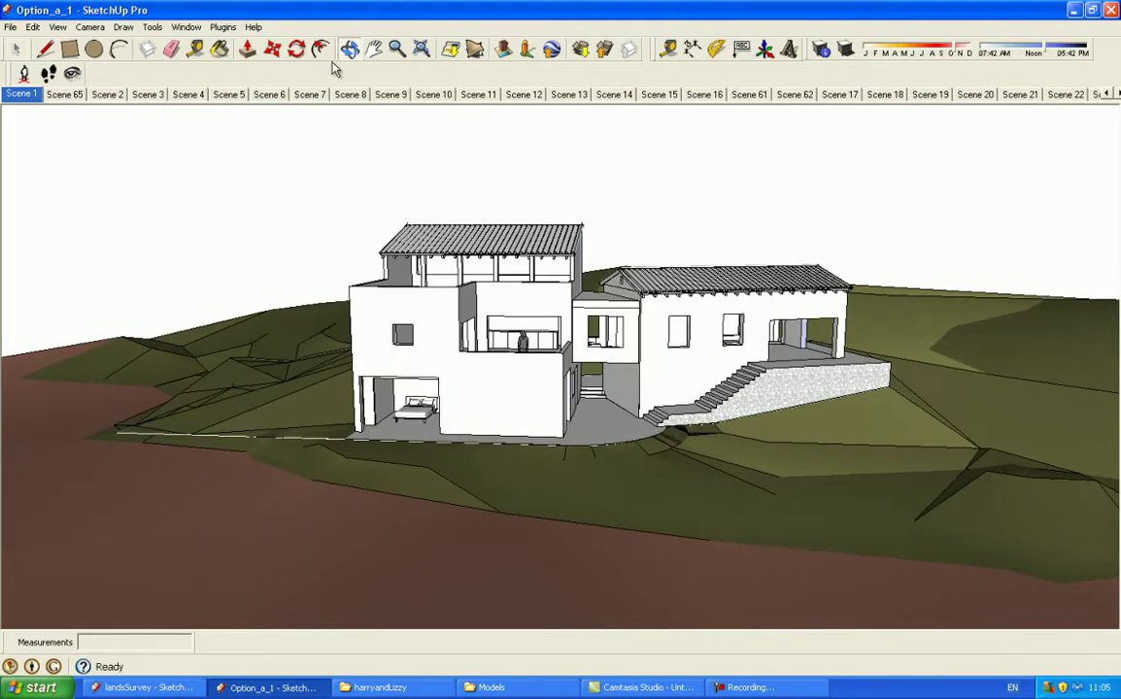
click(59, 28)
mouse_move(78, 44)
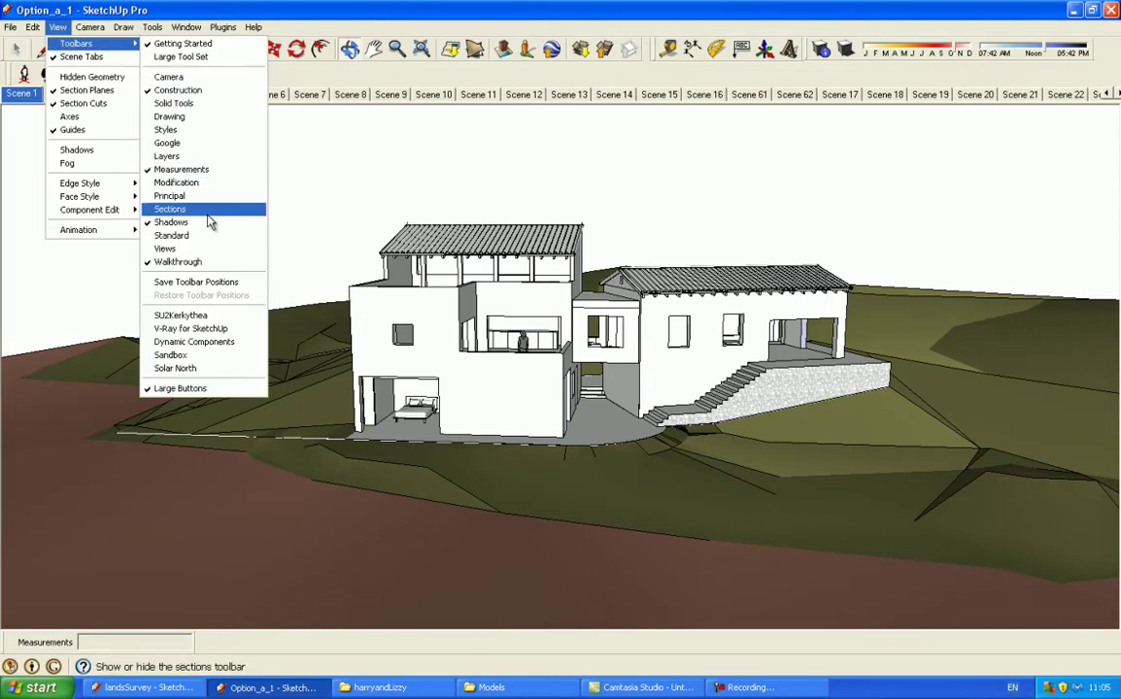
click(331, 183)
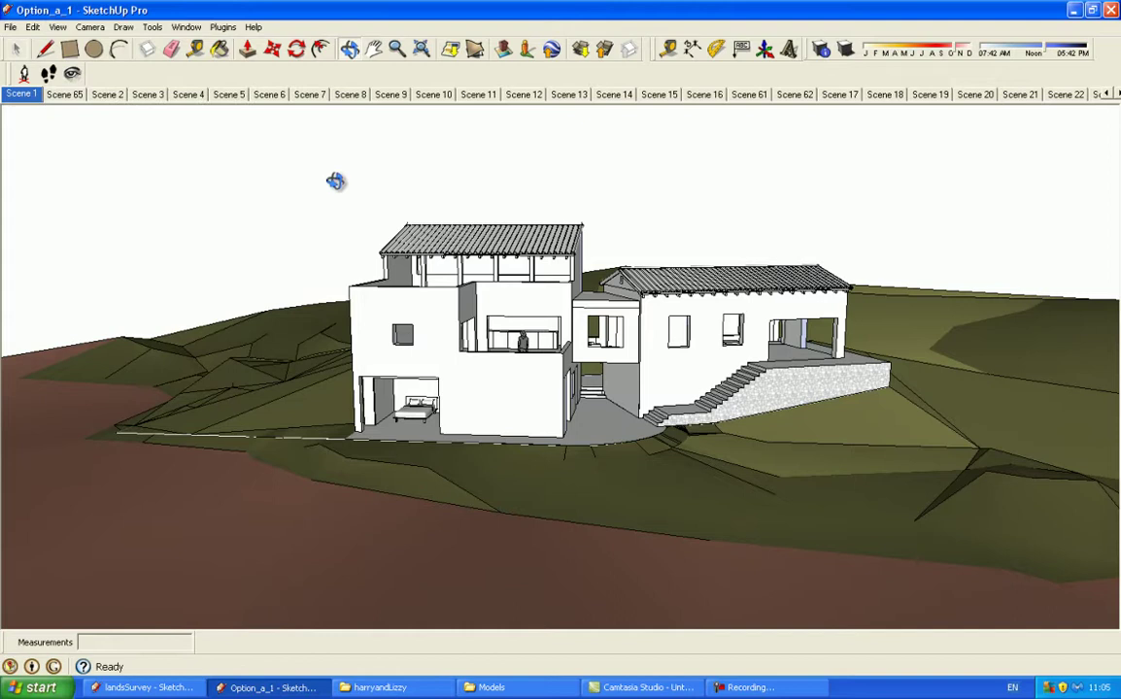
drag(441, 300, 690, 315)
click(374, 53)
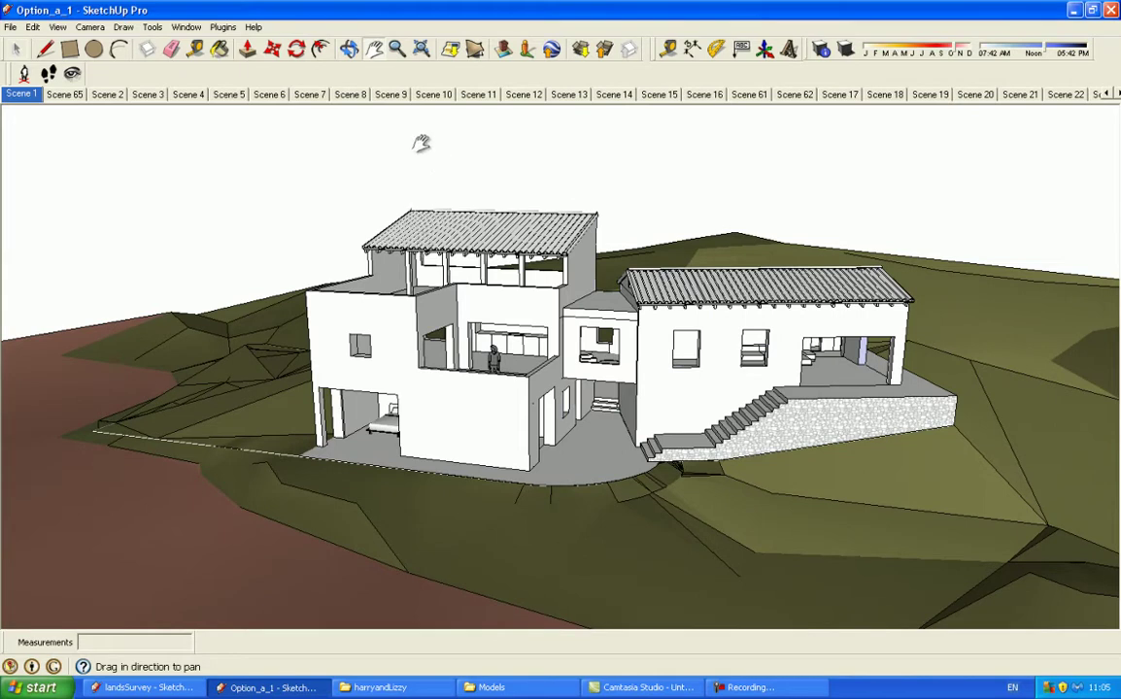
Step: Step through the saved Scene 7 side view and Scene 4, then go back to Scene 1
click(310, 94)
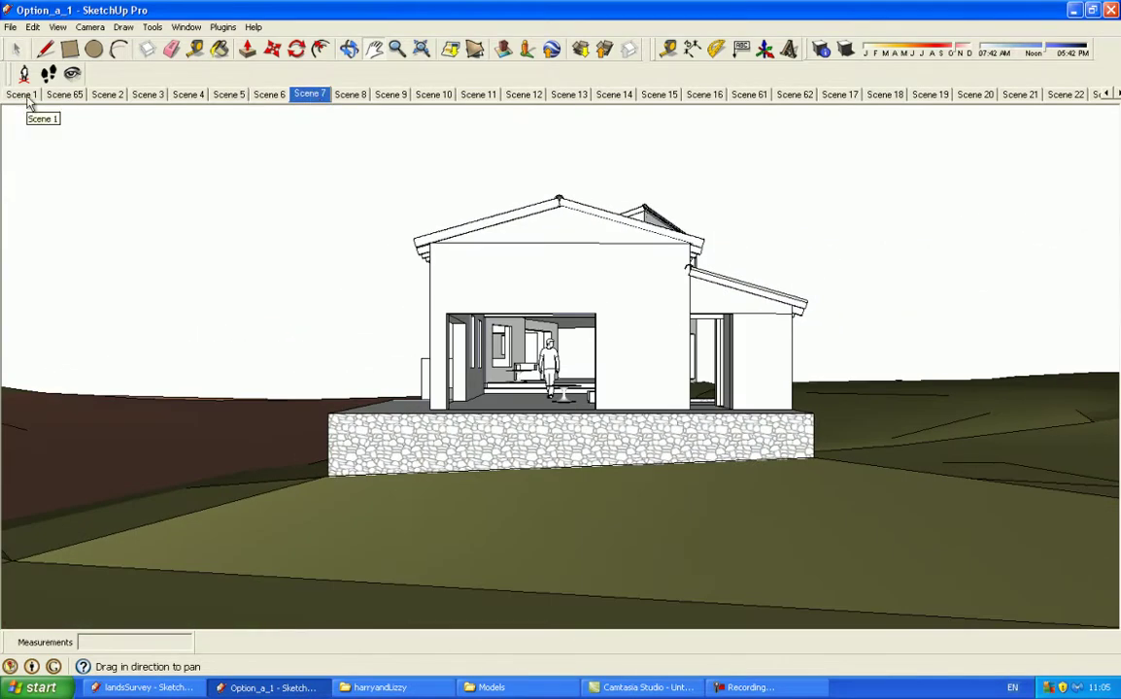
click(184, 95)
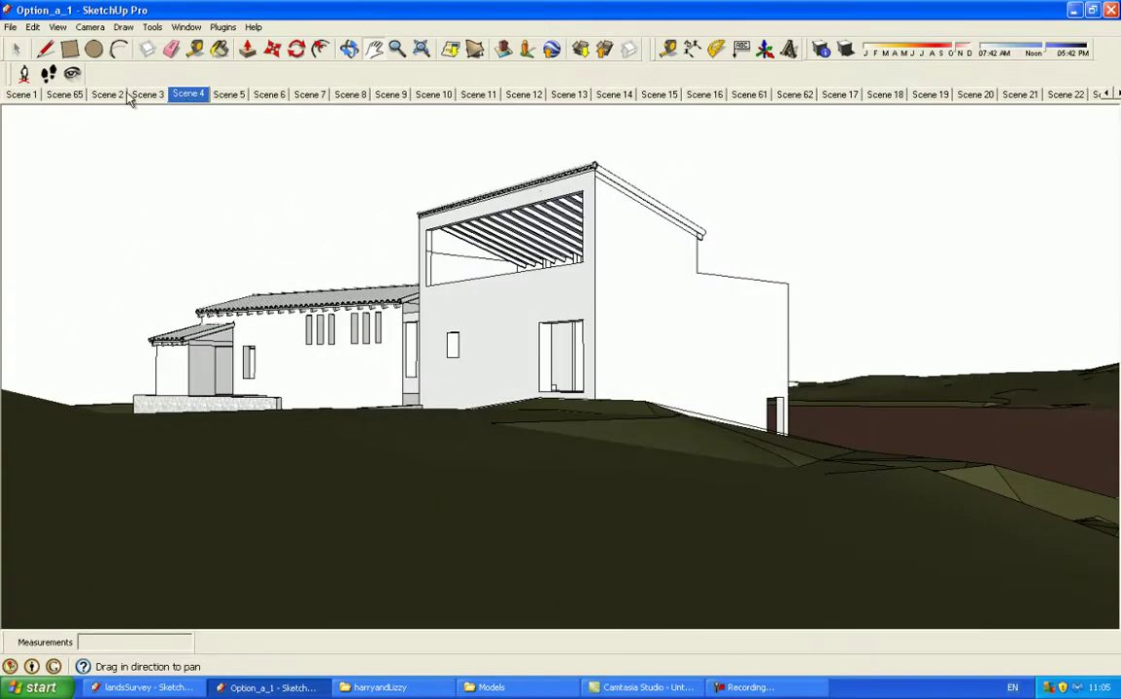
click(17, 96)
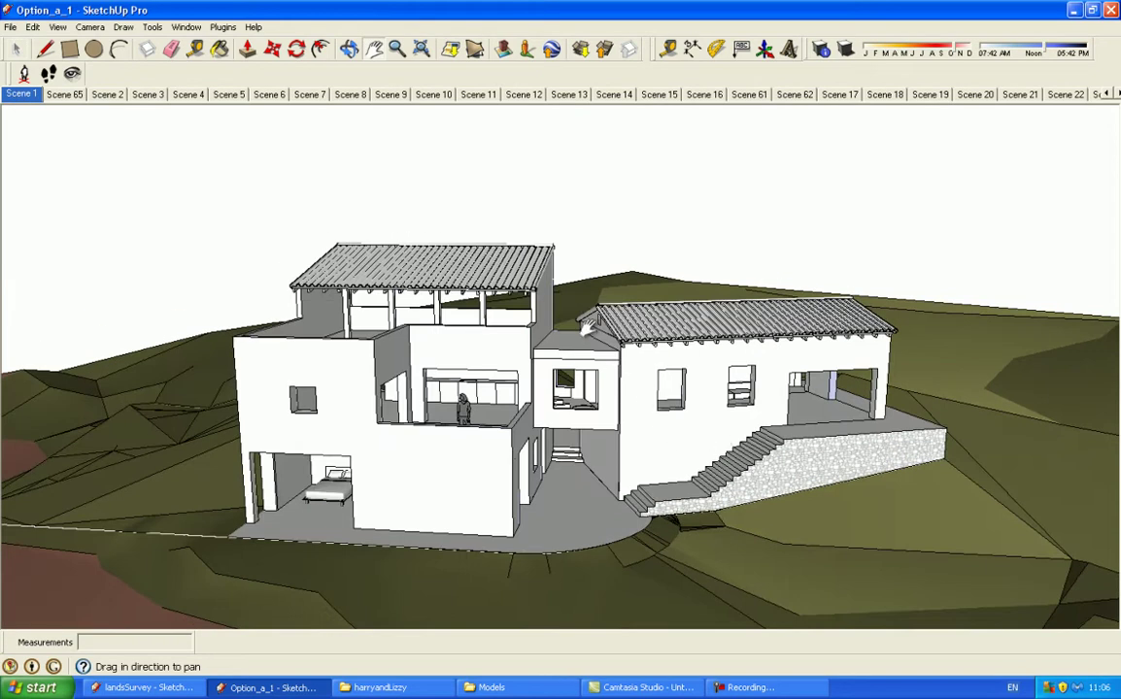
Step: Zoom in on the right wing and tape-measure its window sill at 1.10 m
click(197, 51)
scroll(695, 335, up, 10)
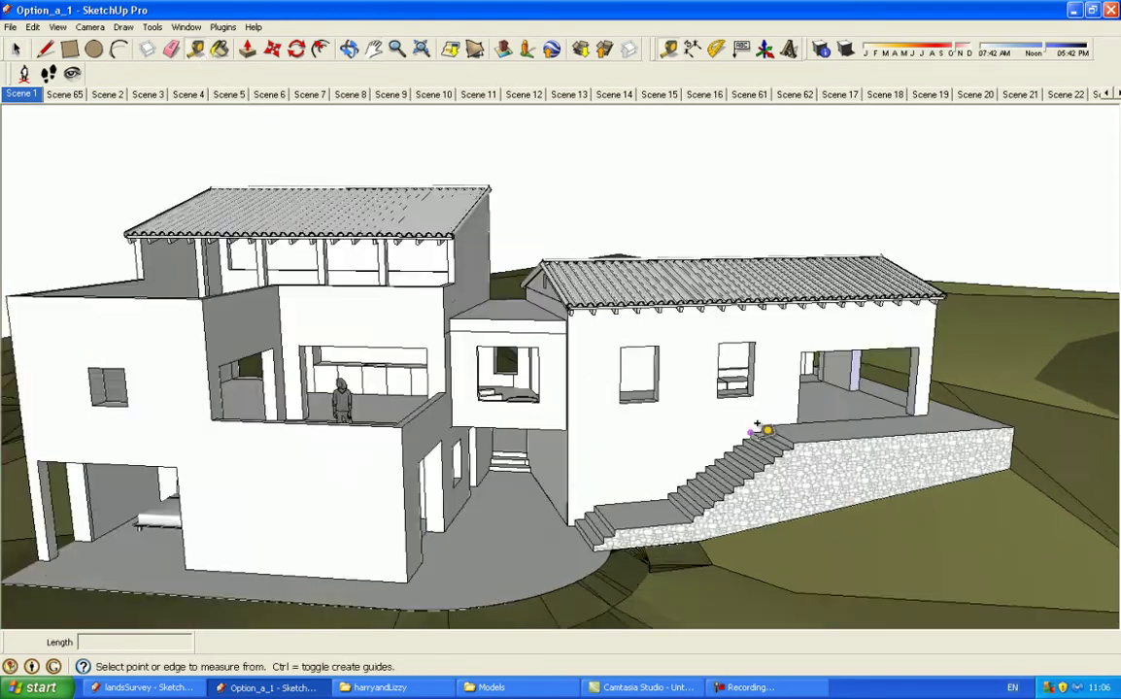
click(677, 350)
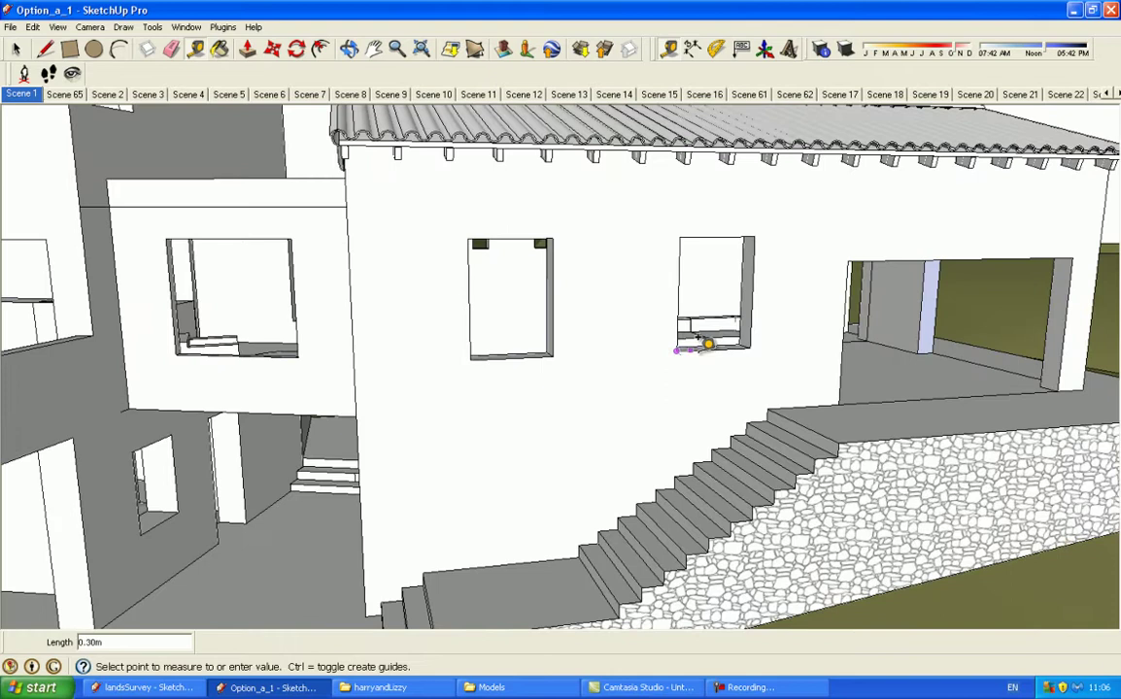
click(752, 331)
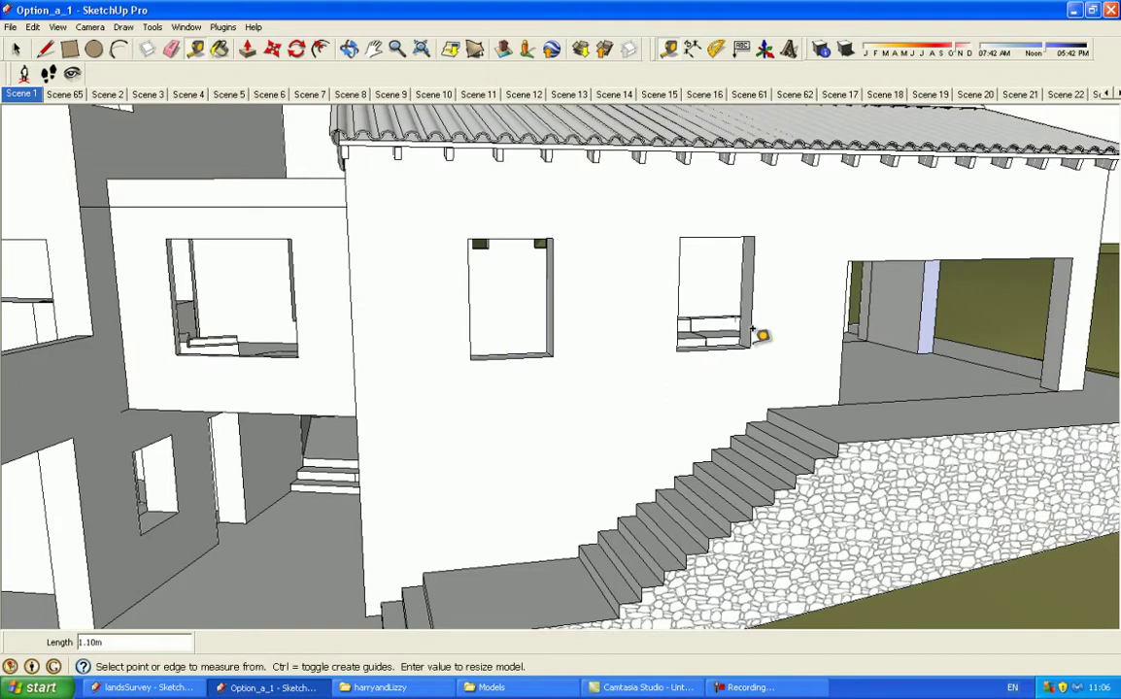
scroll(755, 333, down, 3)
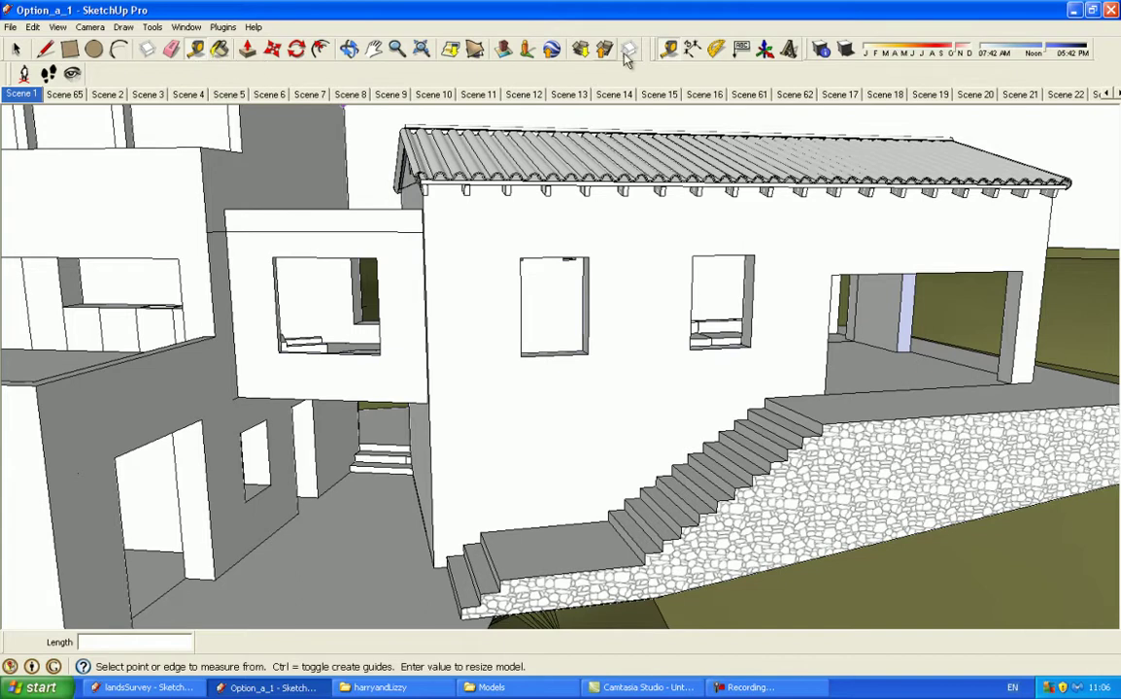
Step: Preview cast shadows while orbiting to face the right wing squarely, then turn shadows off
click(847, 51)
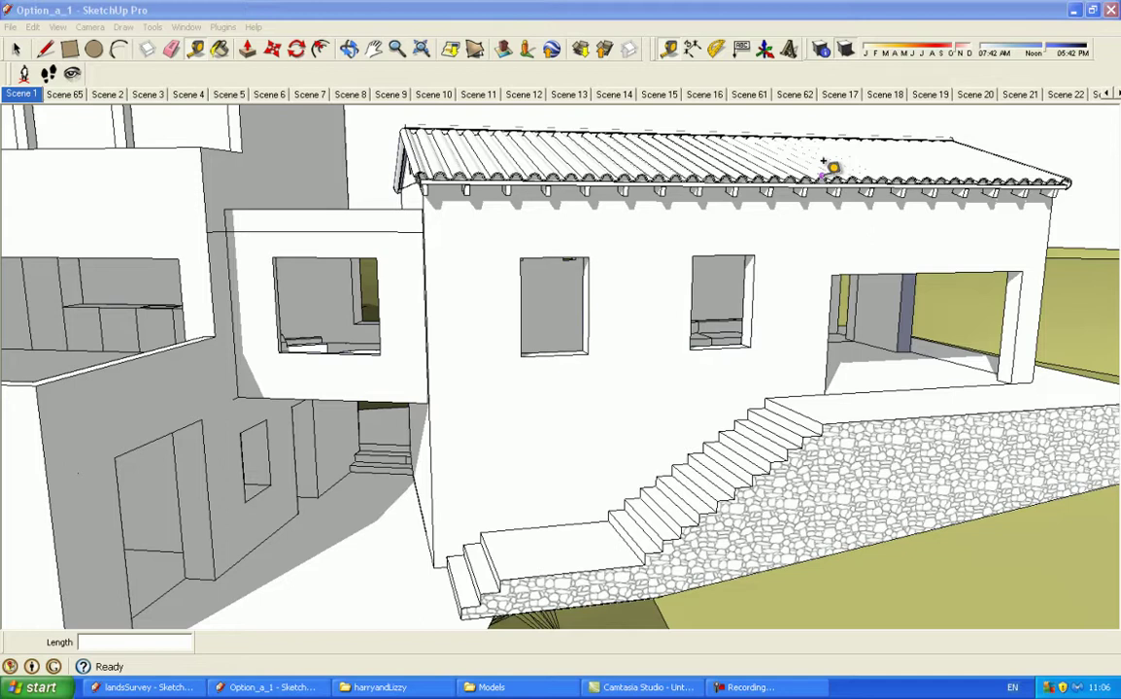
click(349, 49)
drag(608, 379, 674, 400)
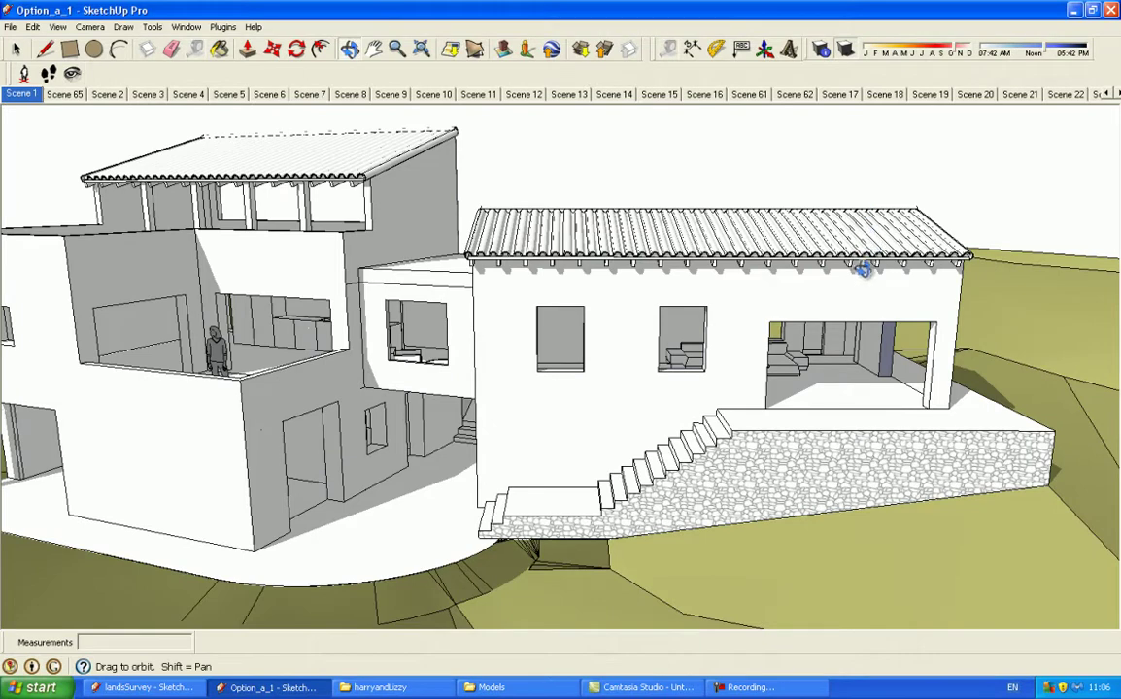
drag(850, 323, 586, 379)
click(845, 48)
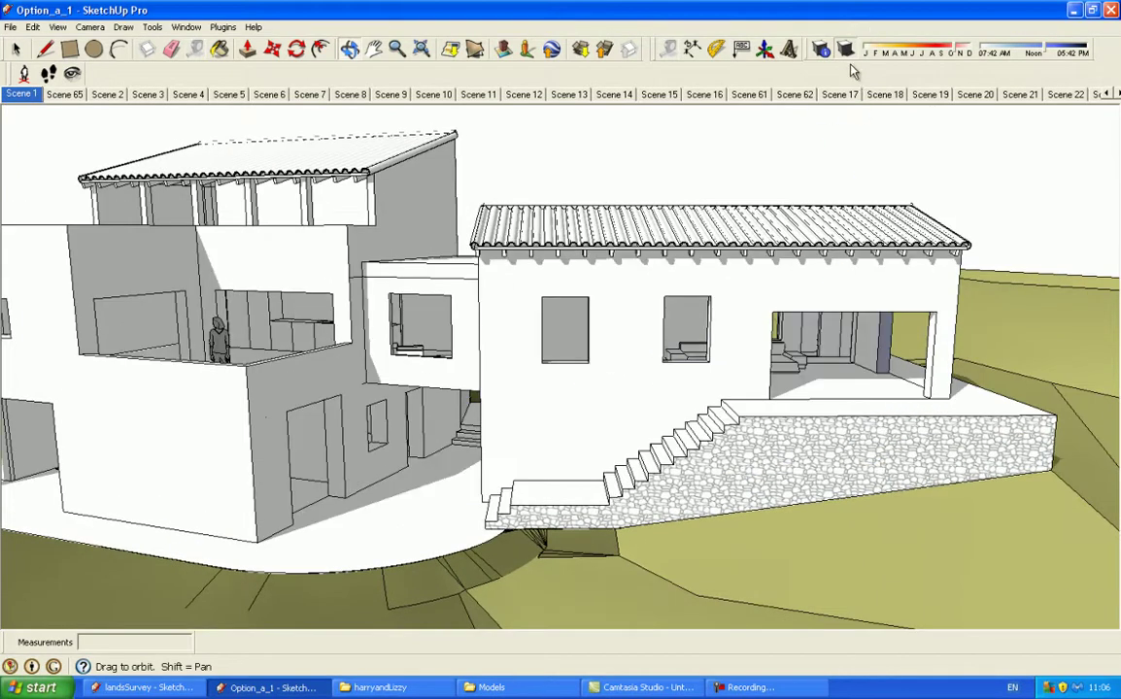
click(845, 48)
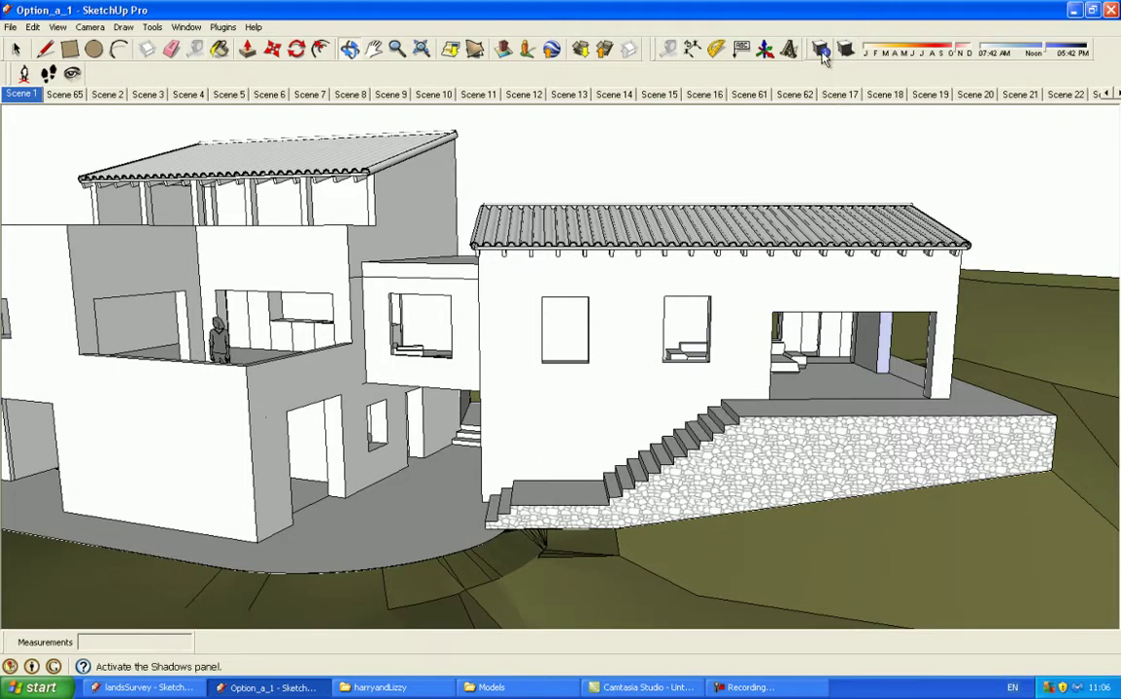
Step: Open Shadow Settings, review time 13:30 and date 11/8 in the calendar, then roll the panel up
click(820, 50)
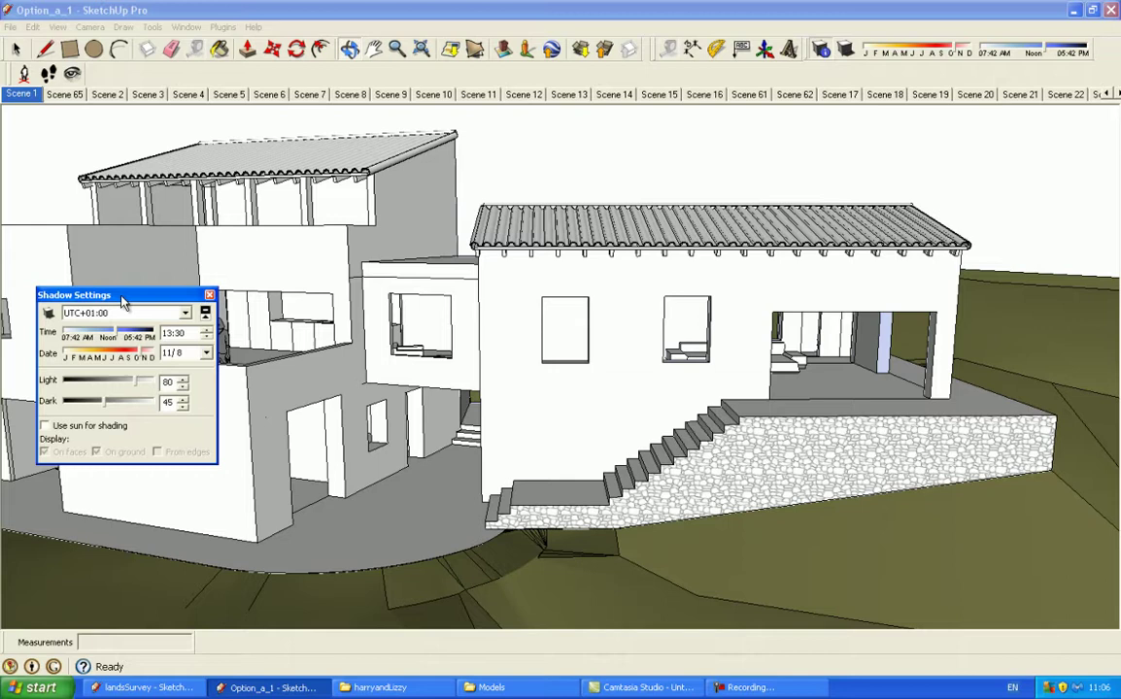
drag(122, 299, 472, 353)
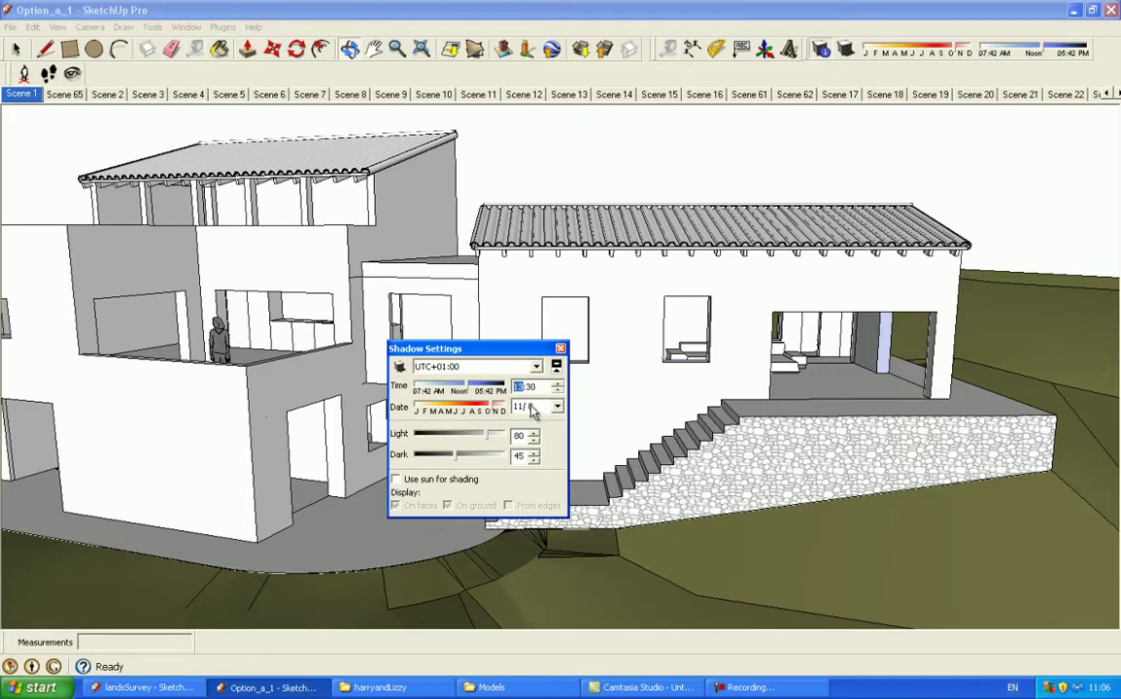
click(555, 408)
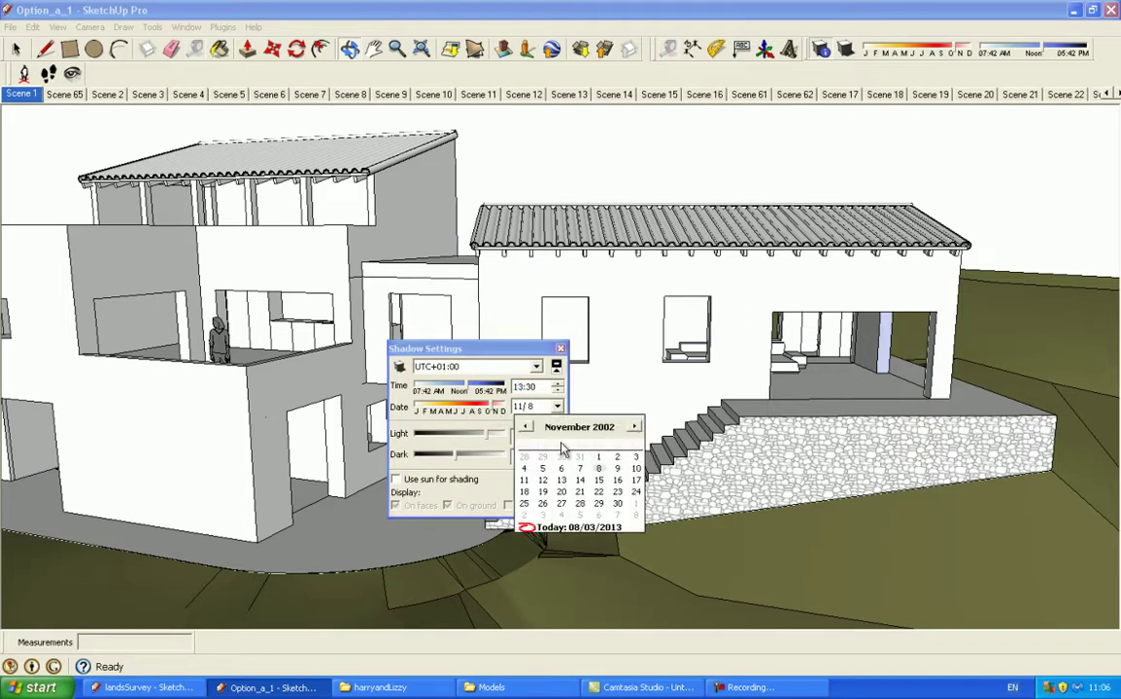
click(561, 350)
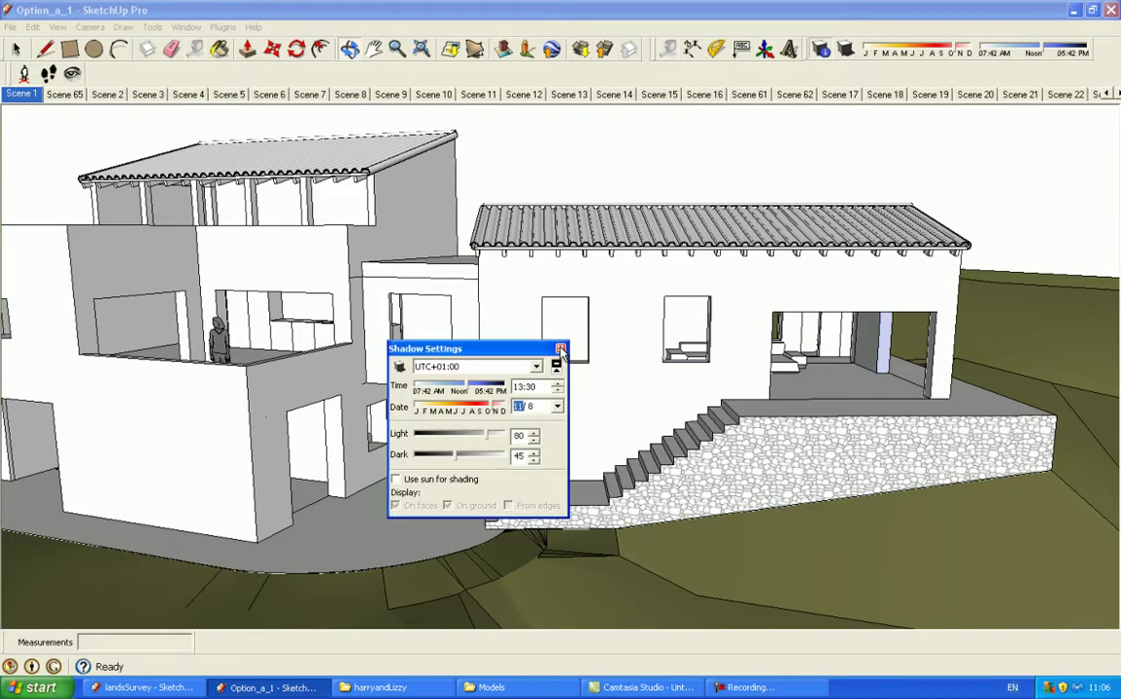
click(822, 50)
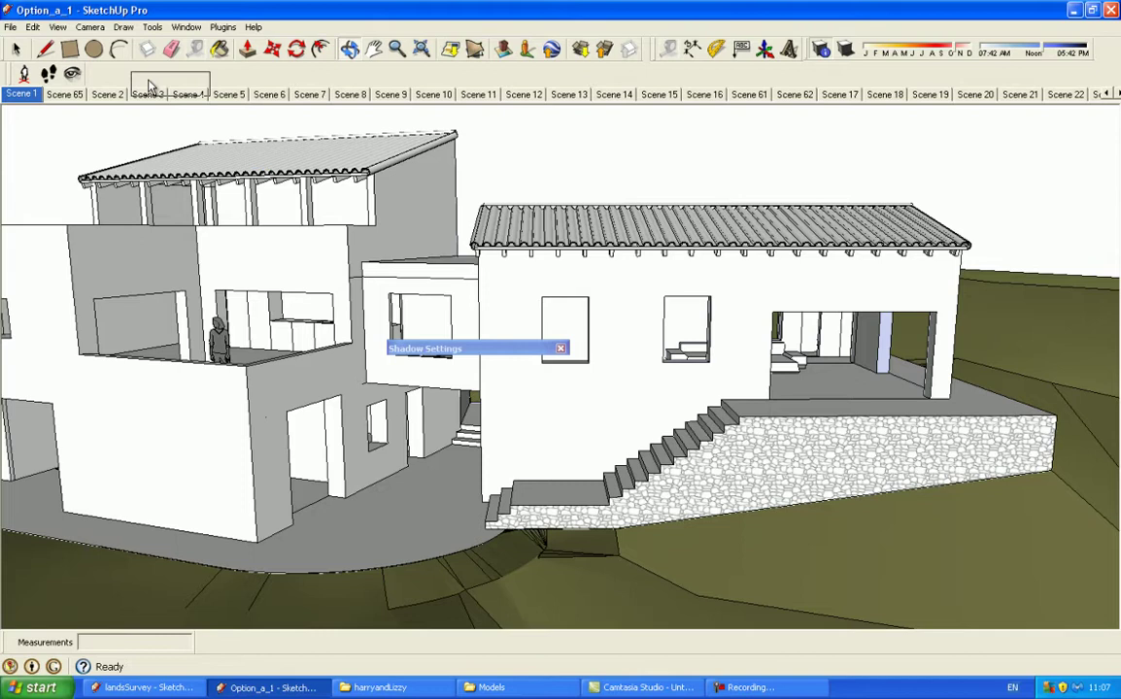
Step: Place an eye-level camera on the porch and look into the interior toward the steps and figure
drag(148, 85, 602, 78)
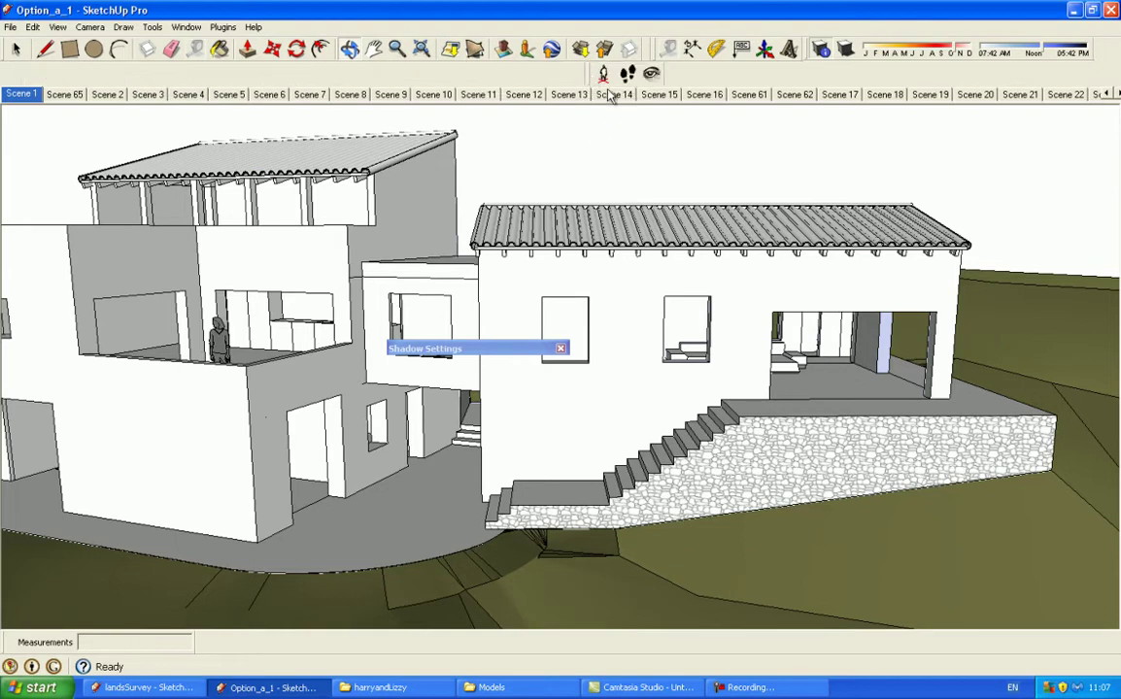
click(604, 76)
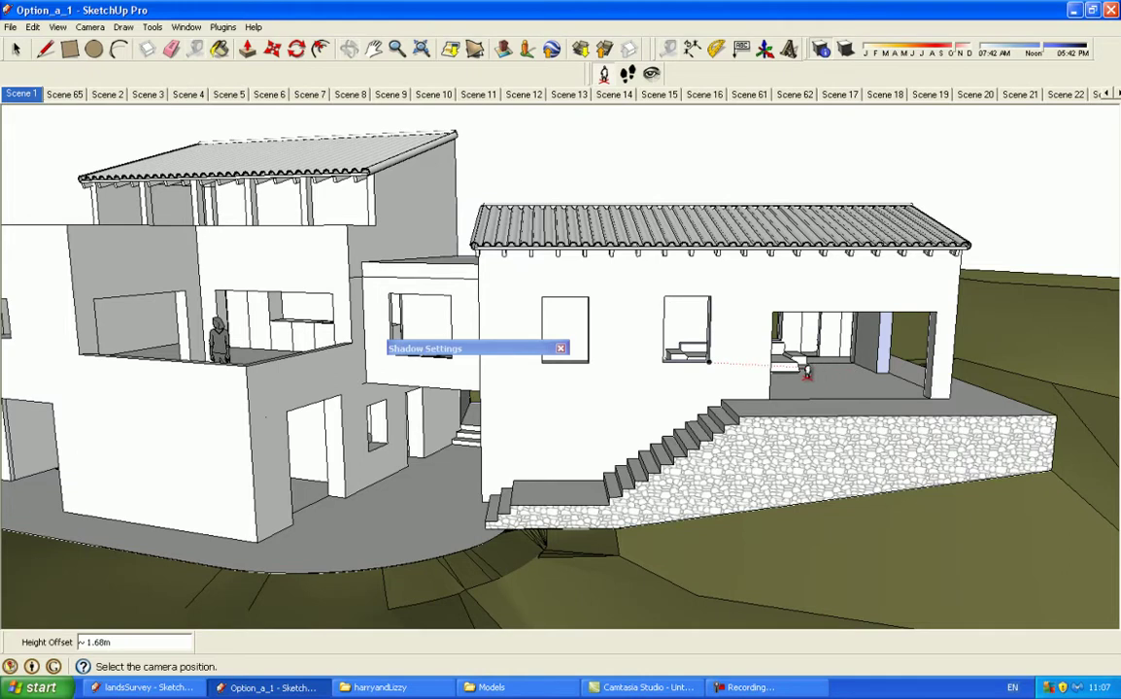
click(816, 372)
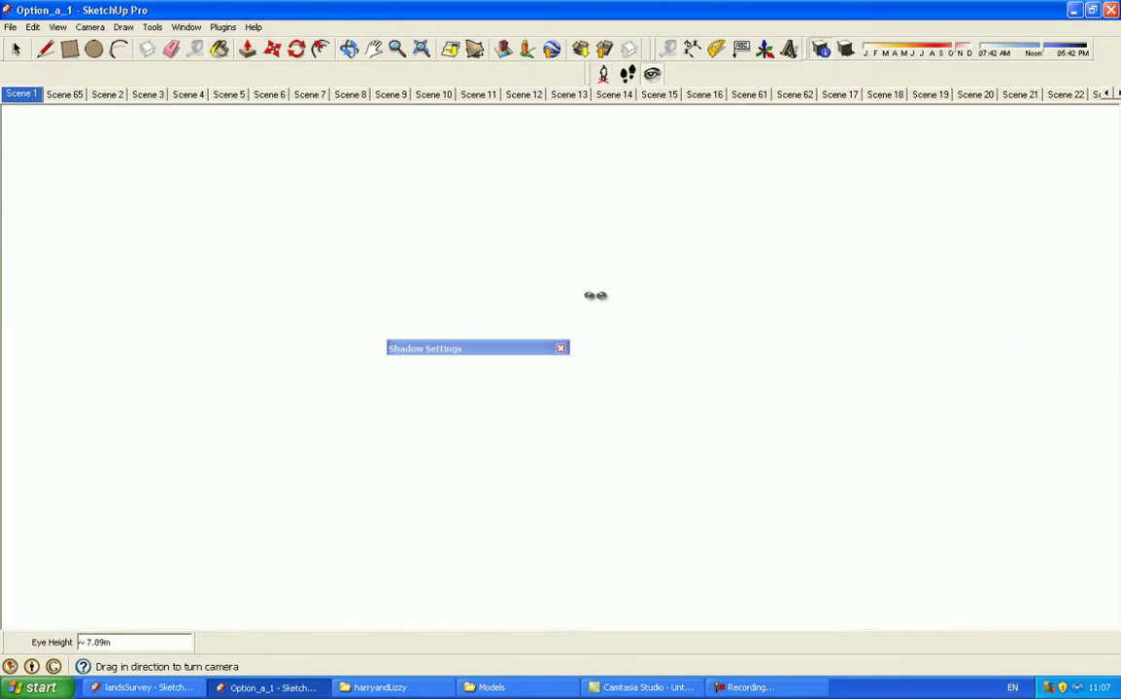
drag(504, 480, 505, 149)
drag(563, 178, 428, 220)
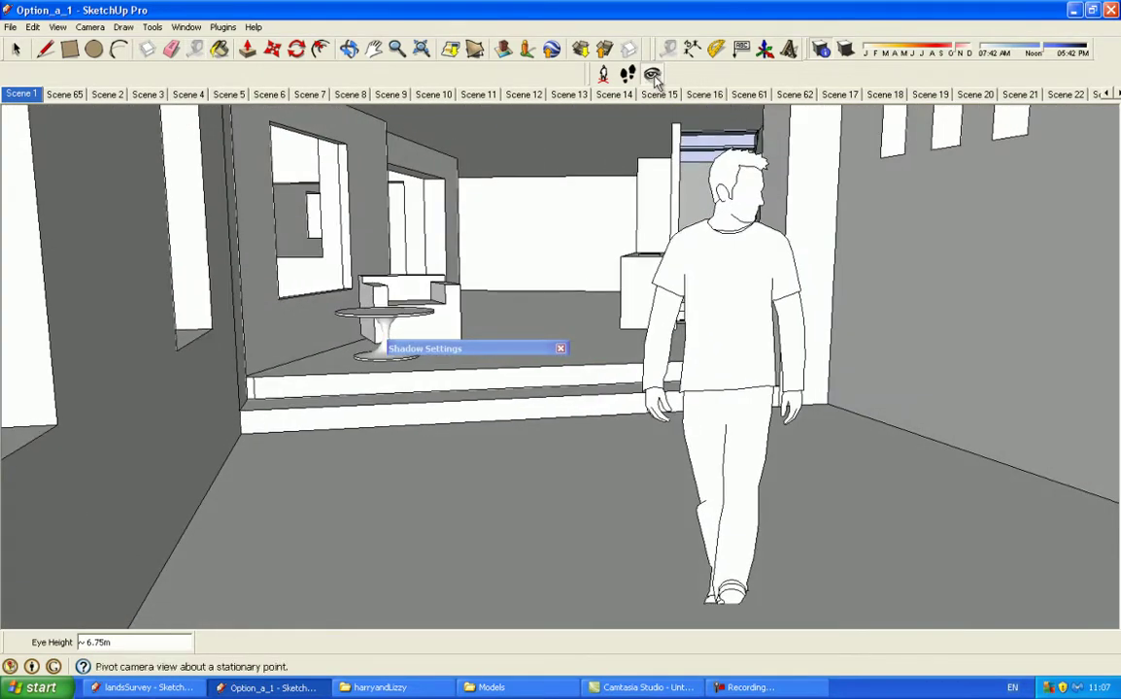
Step: Reposition the camera inside the room and look around toward the window wall and terrain
drag(505, 271, 583, 261)
click(603, 76)
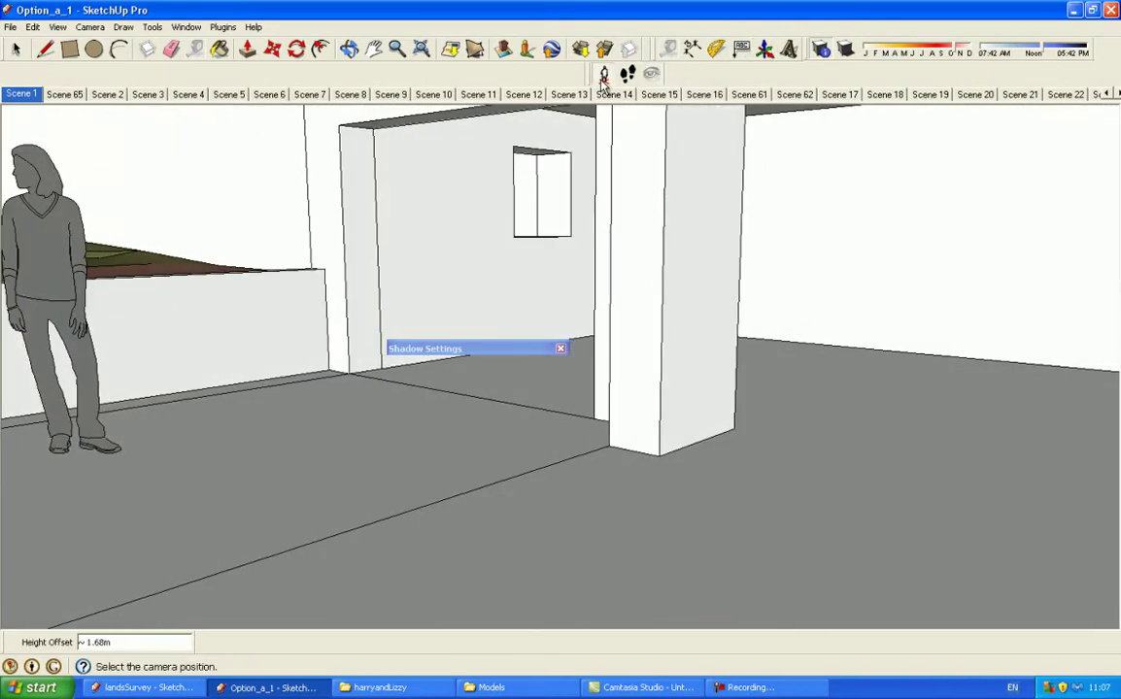
click(418, 419)
drag(408, 420, 862, 392)
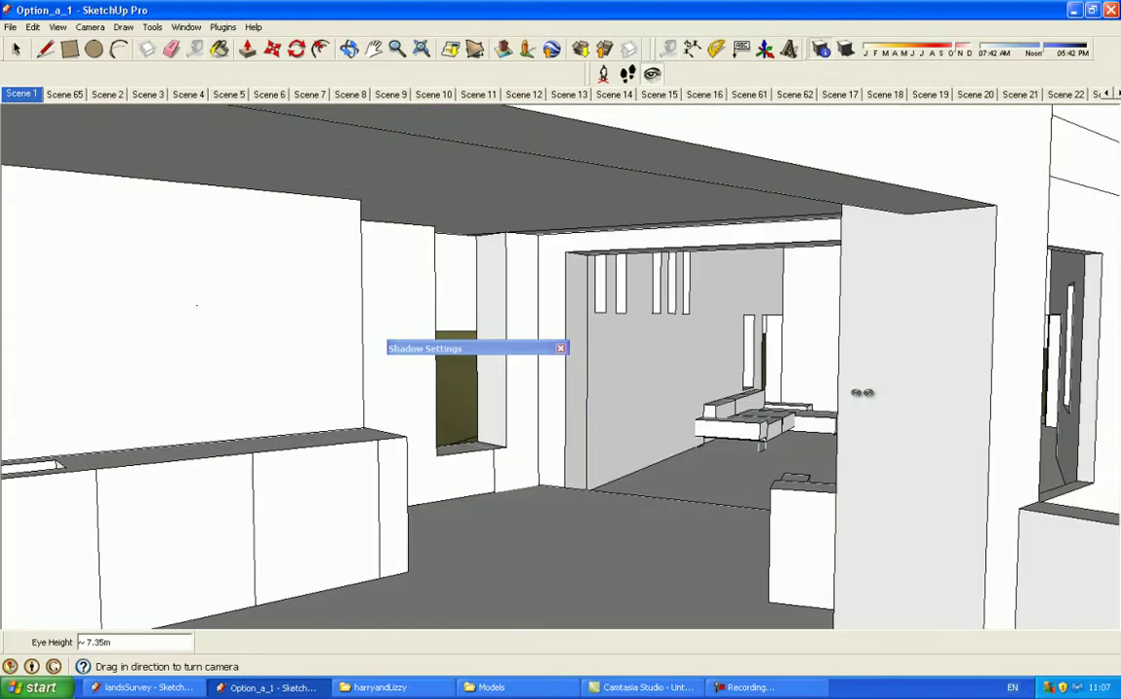
drag(690, 383, 948, 394)
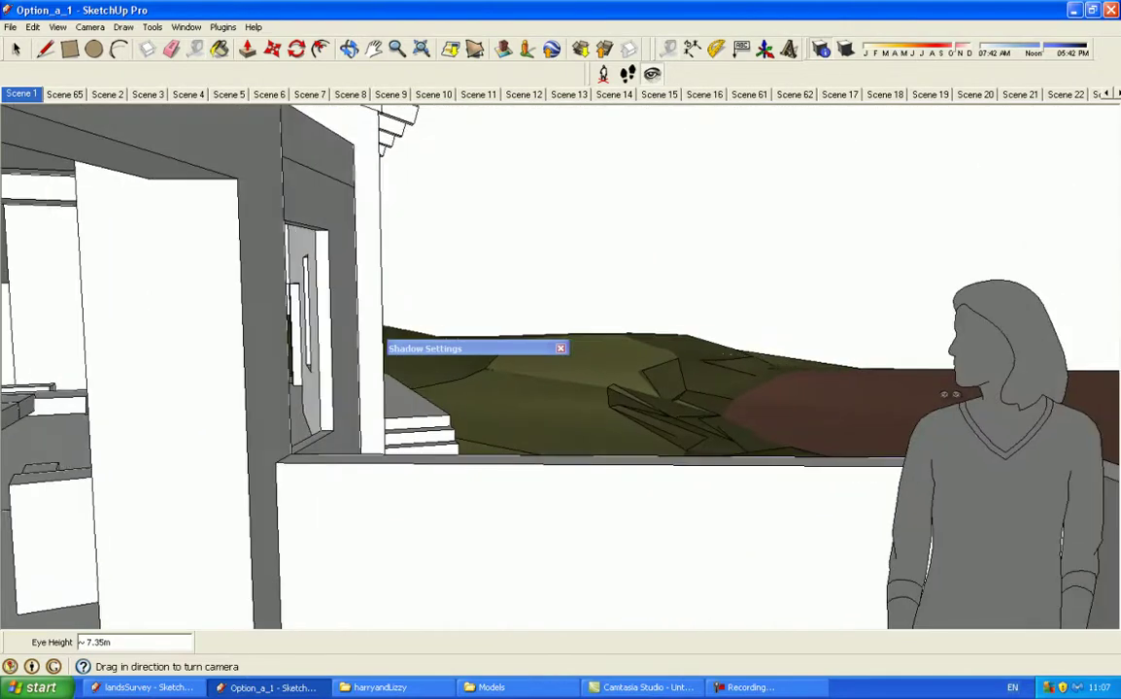
Step: Orbit out over the house and down to an eye-level exterior view, then look around
click(349, 49)
drag(417, 292, 601, 324)
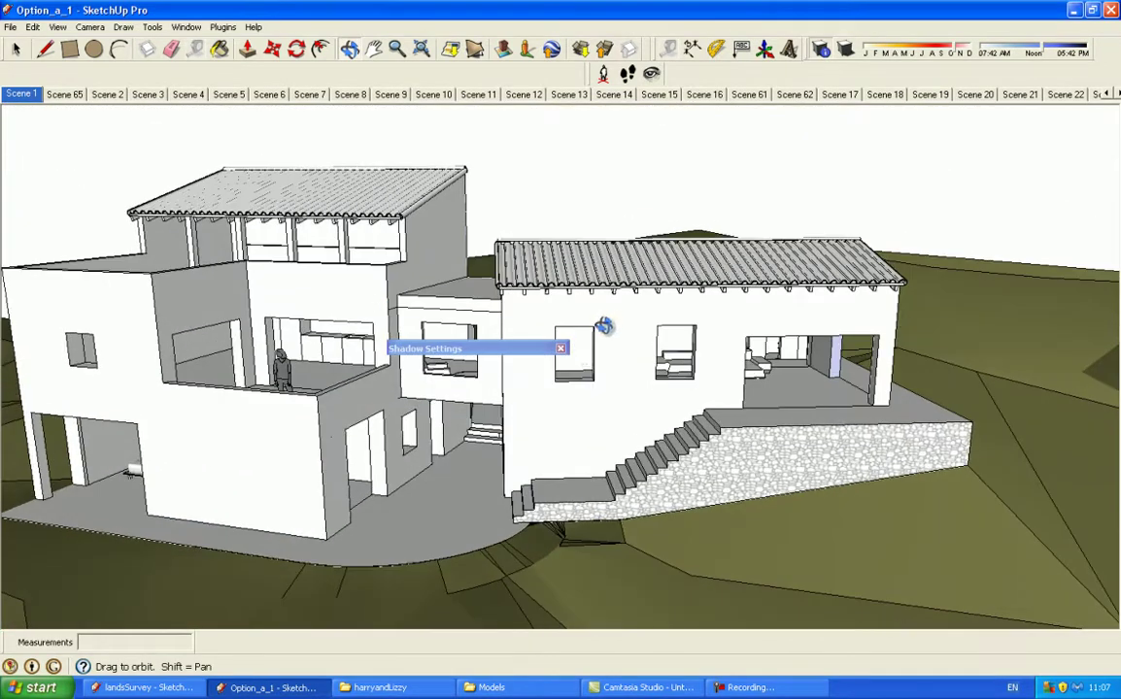
drag(651, 289, 595, 360)
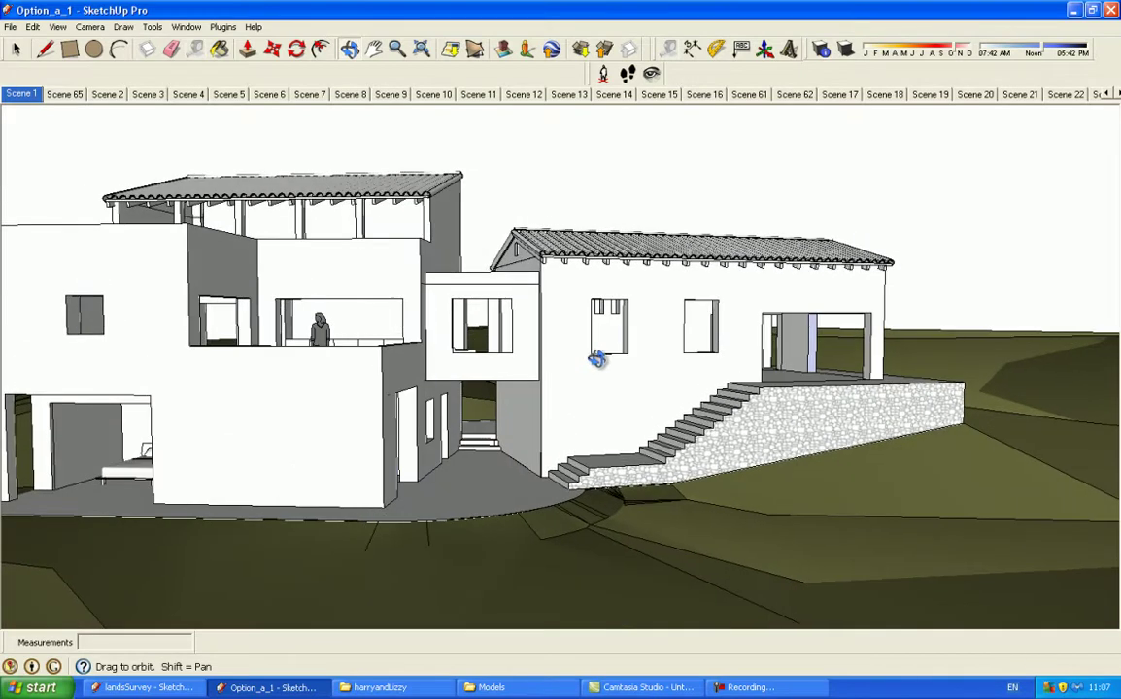
click(651, 76)
drag(627, 276, 443, 249)
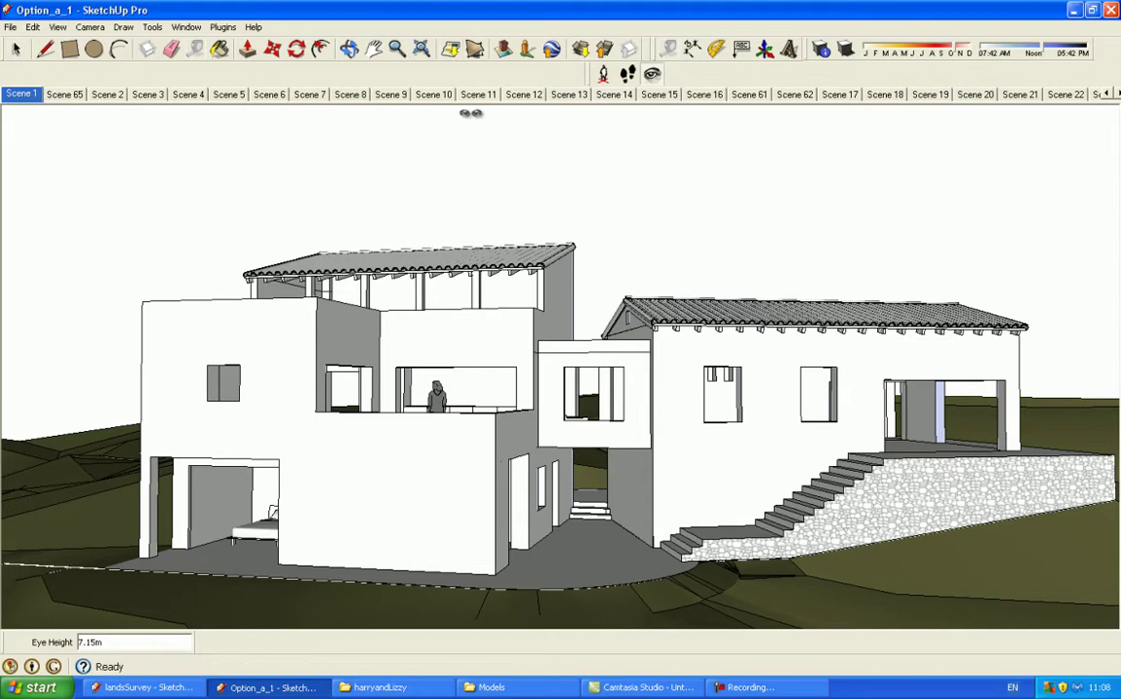
click(187, 28)
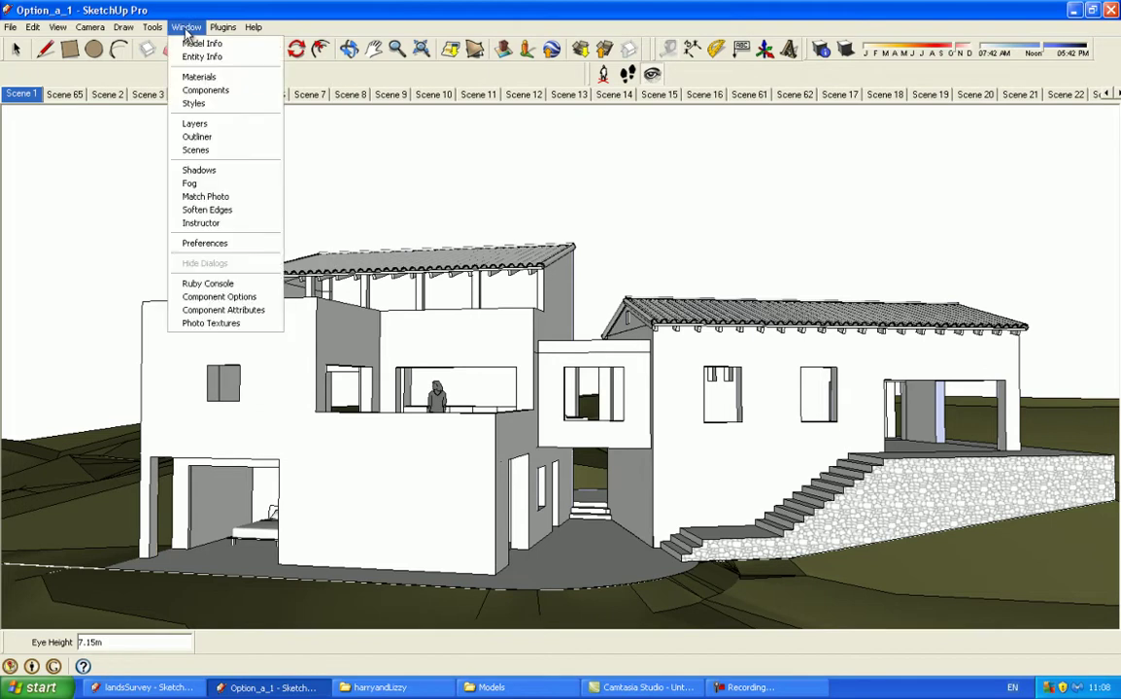
click(199, 150)
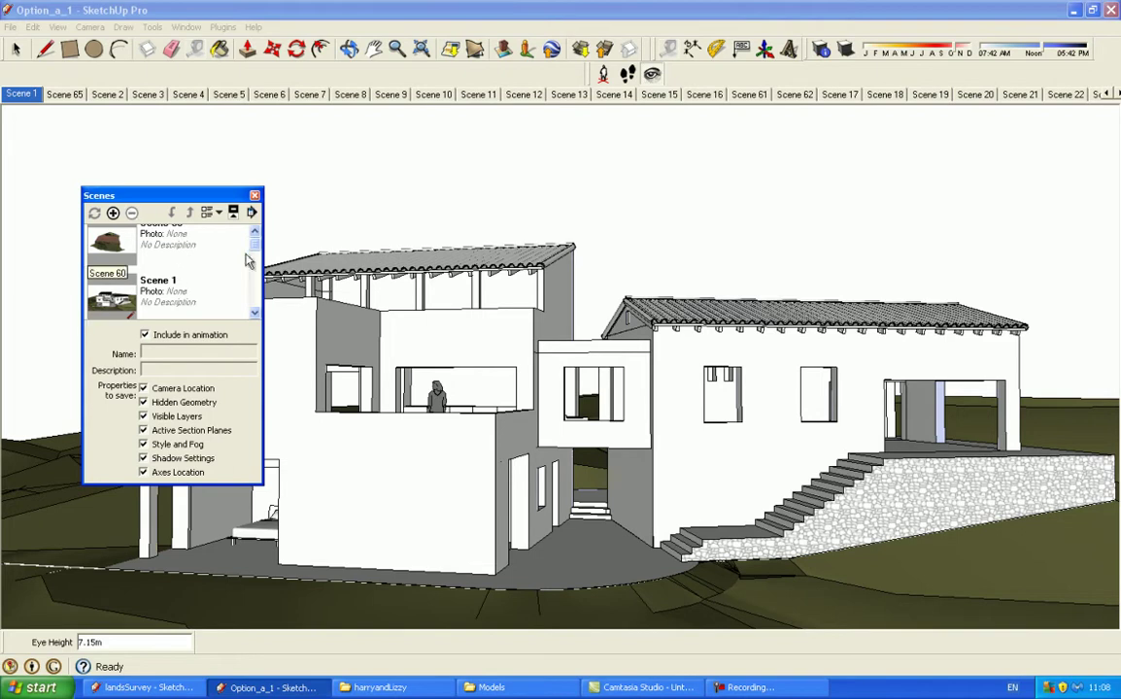
drag(257, 251, 255, 303)
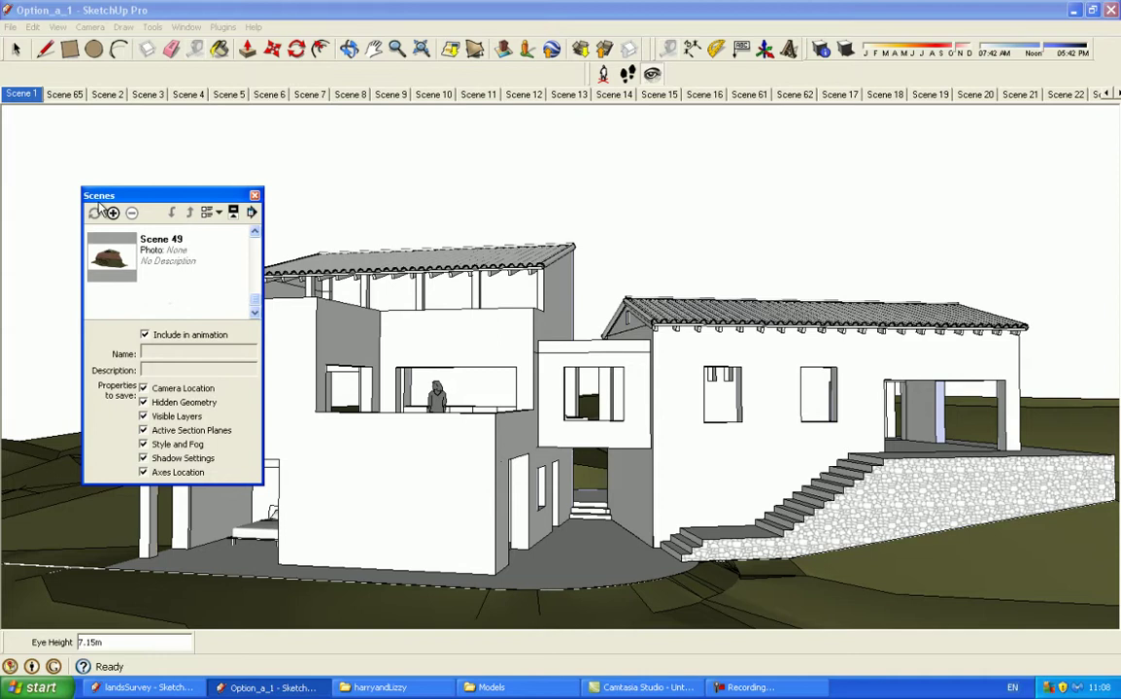
scroll(102, 282, up, 3)
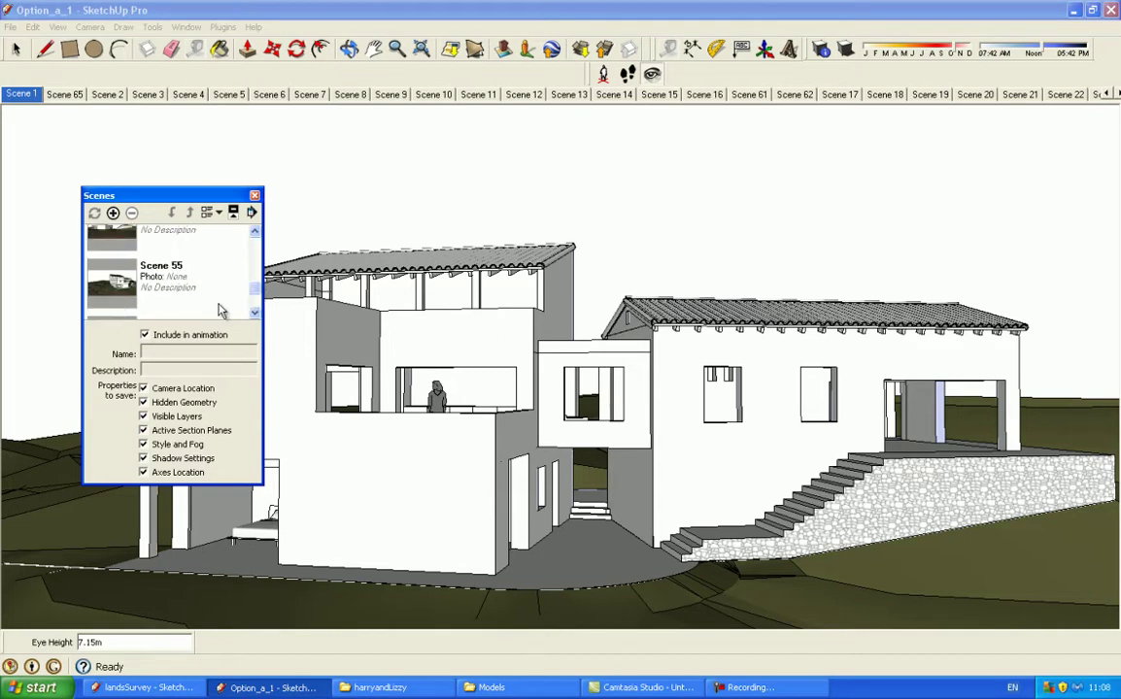
drag(254, 296, 251, 251)
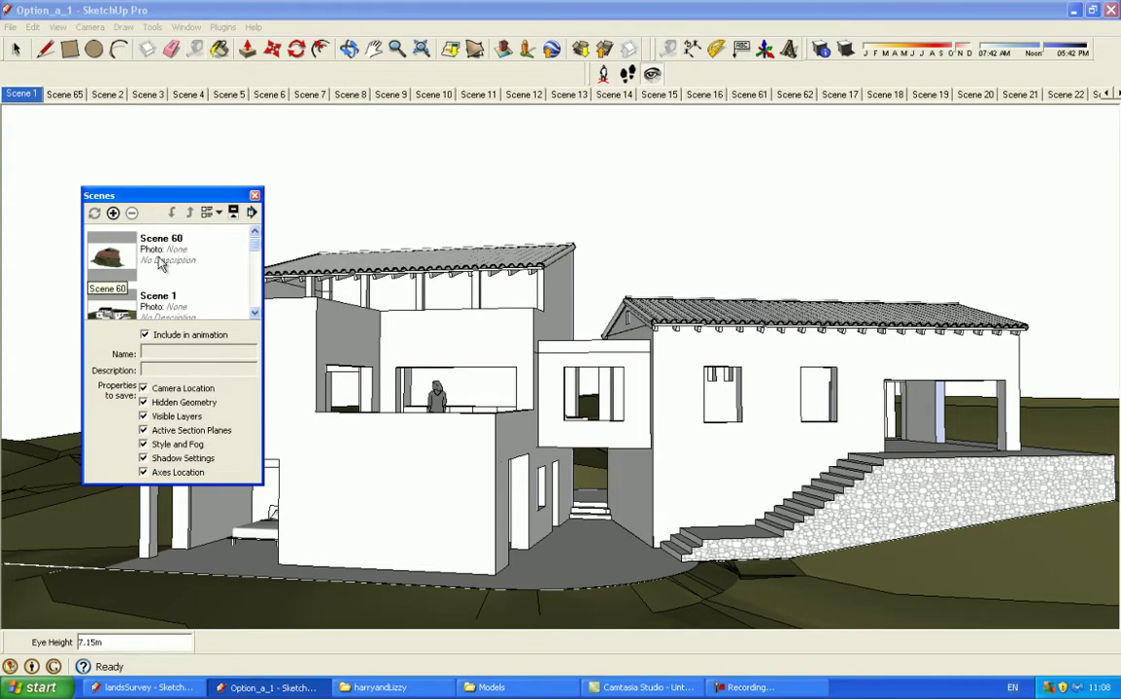
Step: Close the scenes list, show the Layers panel, and orbit to look down on the house
click(255, 195)
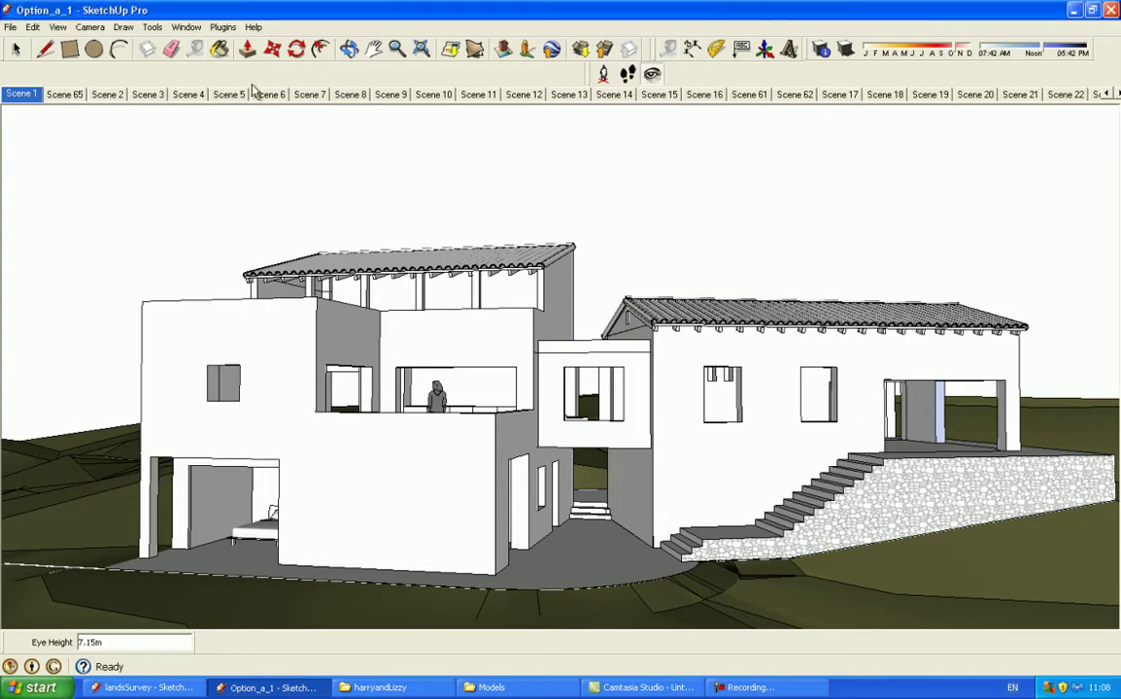
click(186, 26)
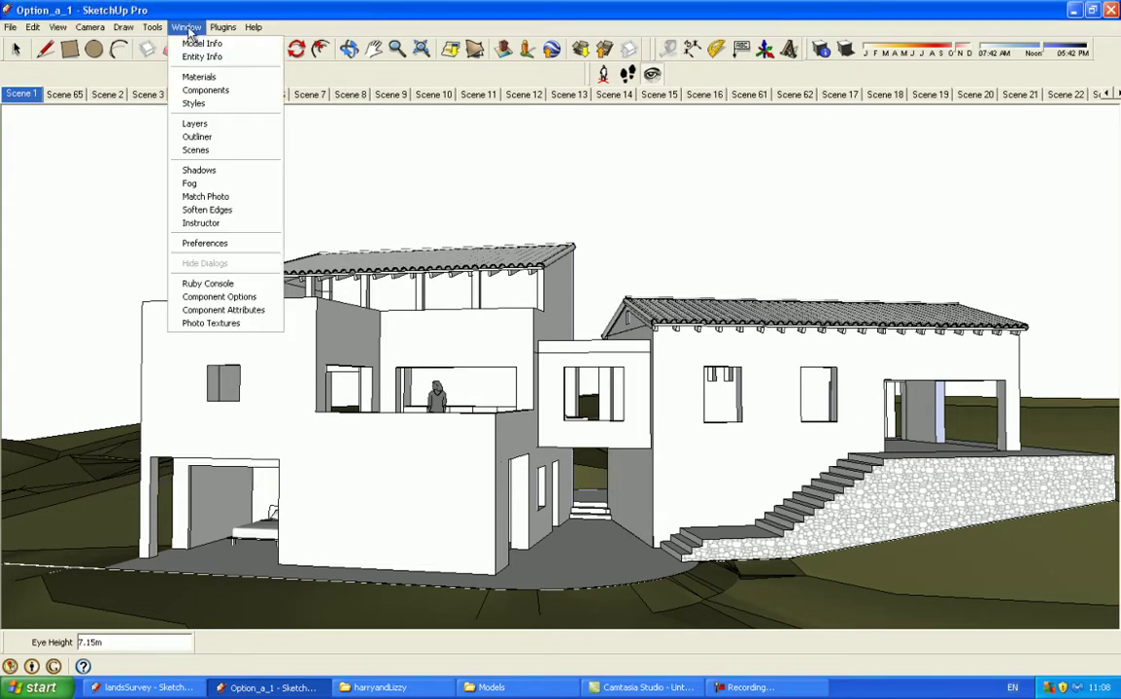
click(217, 127)
click(349, 50)
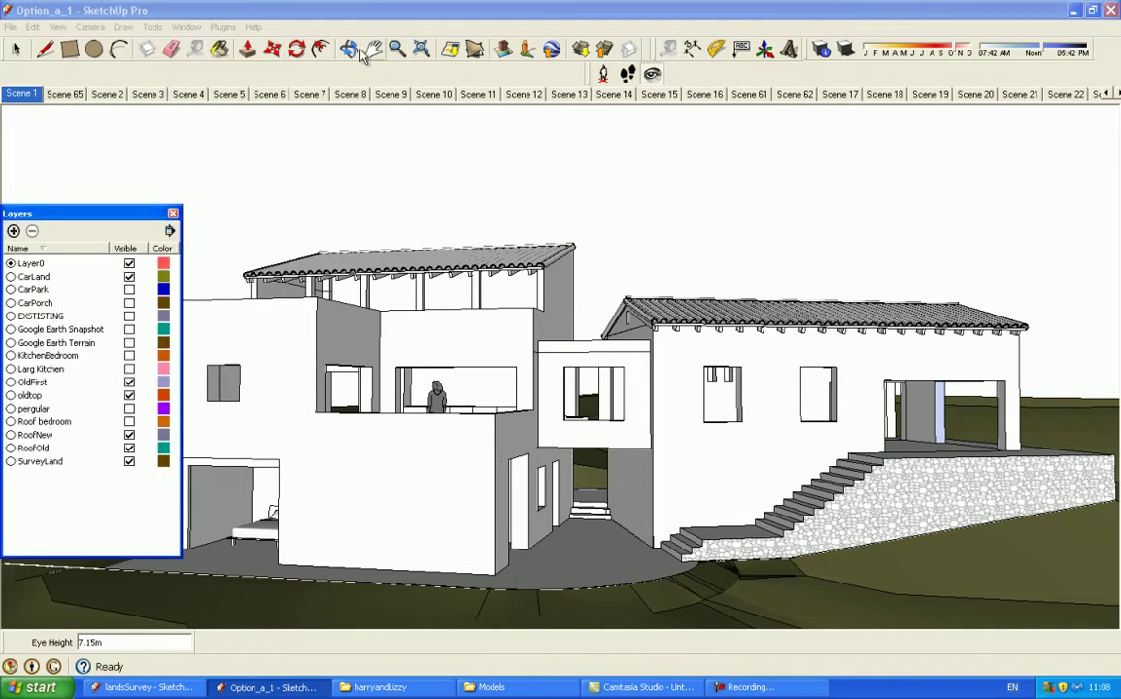
drag(543, 408, 455, 453)
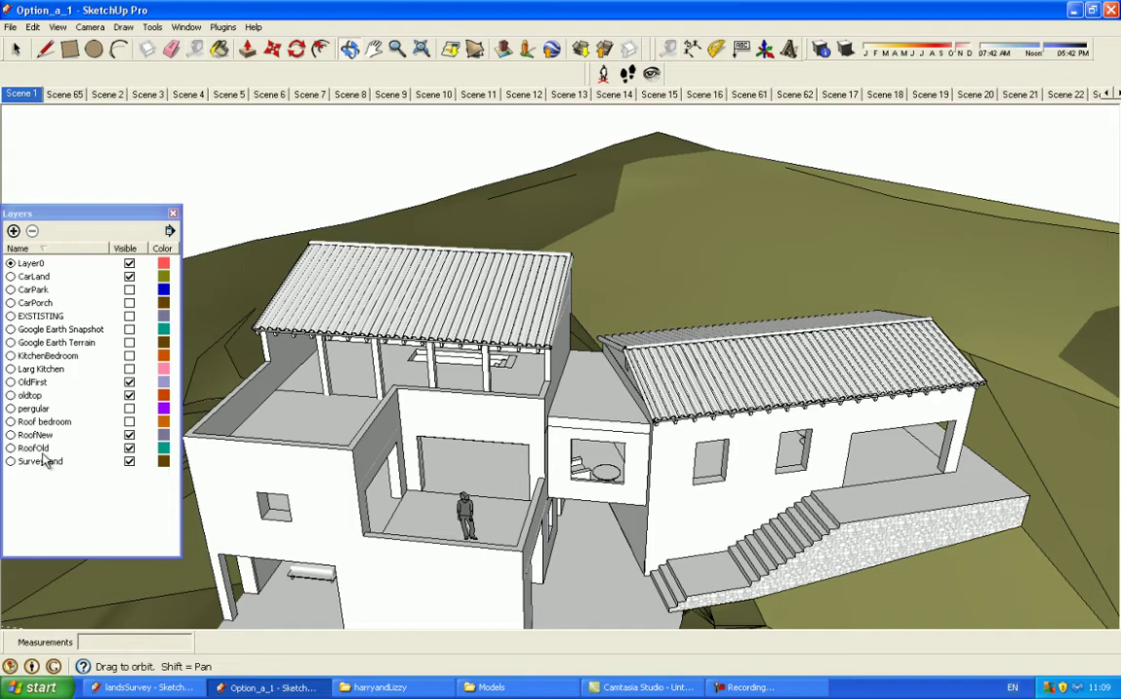
Step: Hide the RoofOld and oldtop layers and orbit to a higher view of the house
click(129, 449)
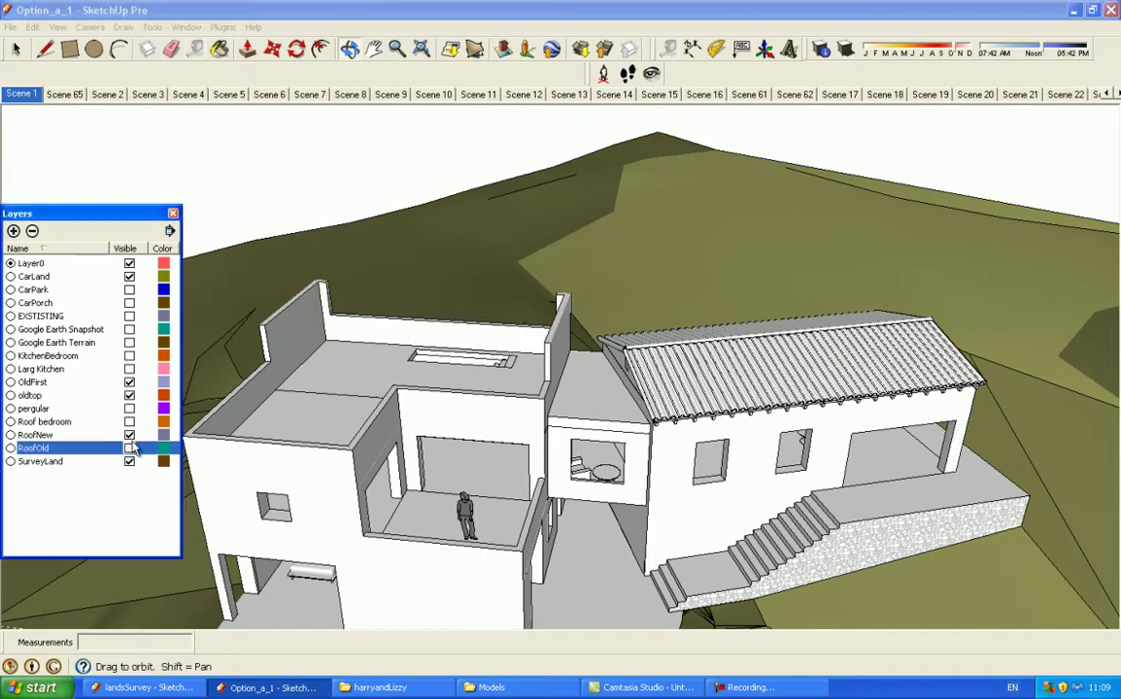
click(129, 395)
drag(390, 327, 454, 465)
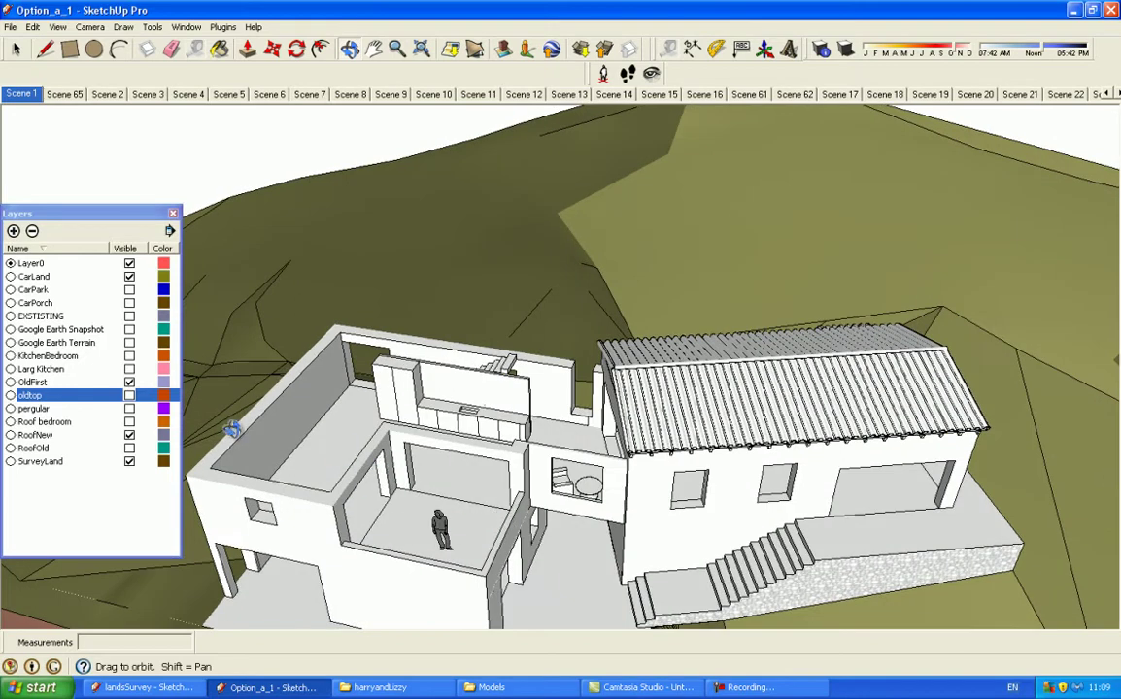
drag(441, 408, 513, 400)
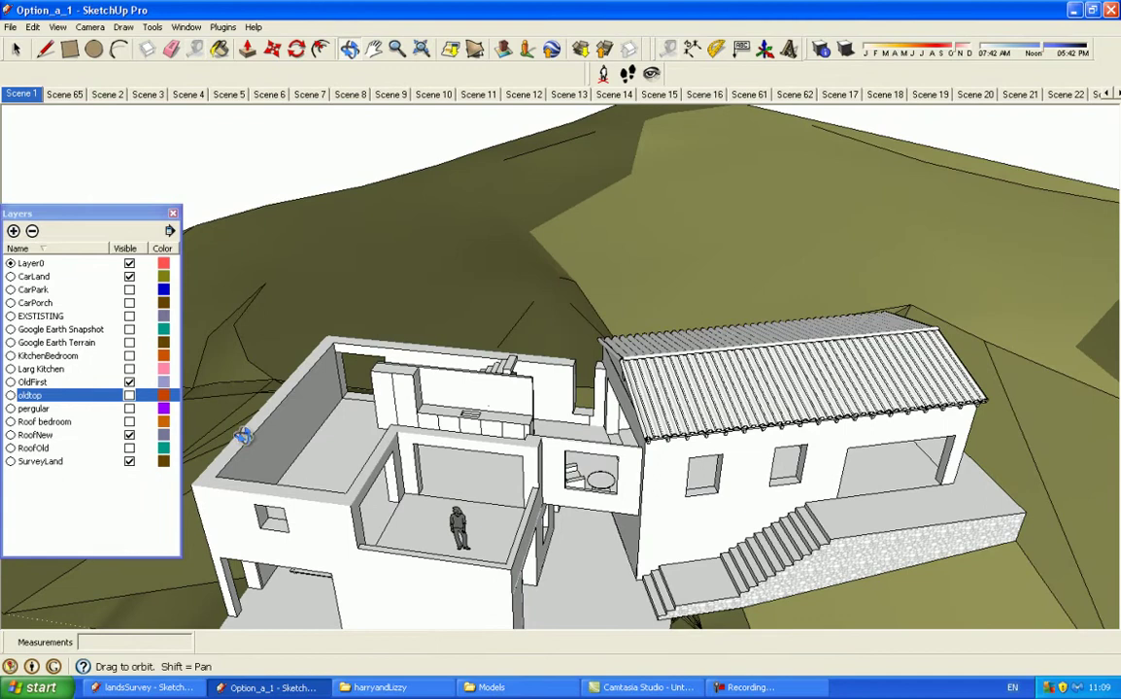
Step: Turn on Roof bedroom, keep pergular hidden, restore RoofOld and oldtop, and orbit lower
click(129, 421)
click(129, 409)
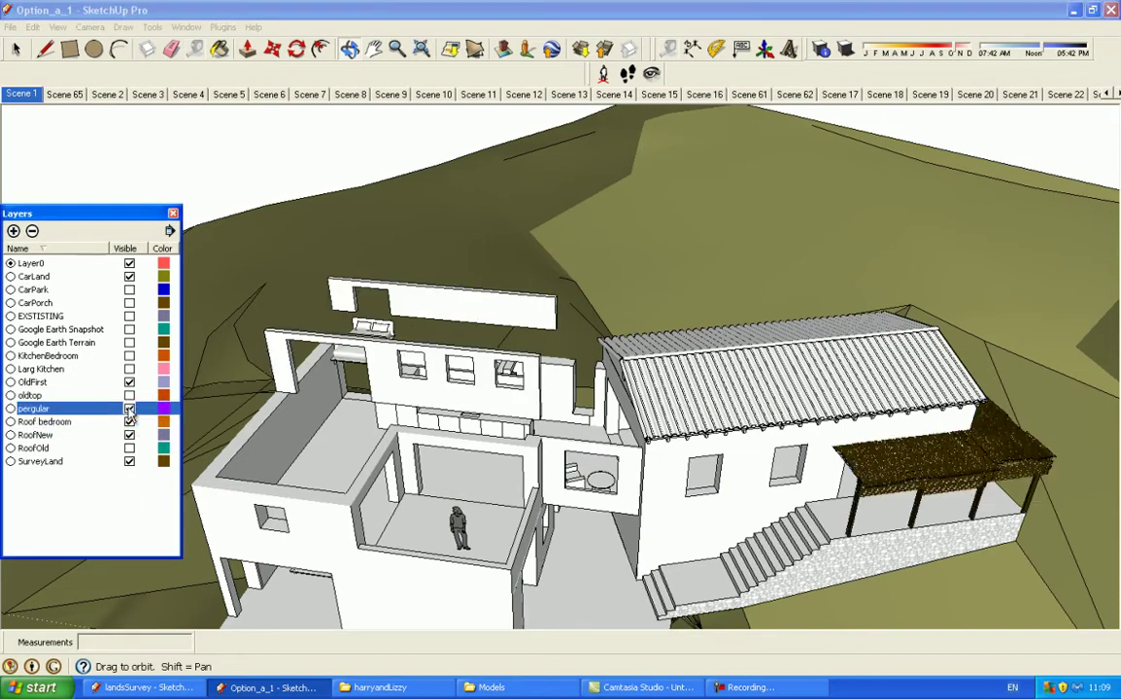
click(130, 409)
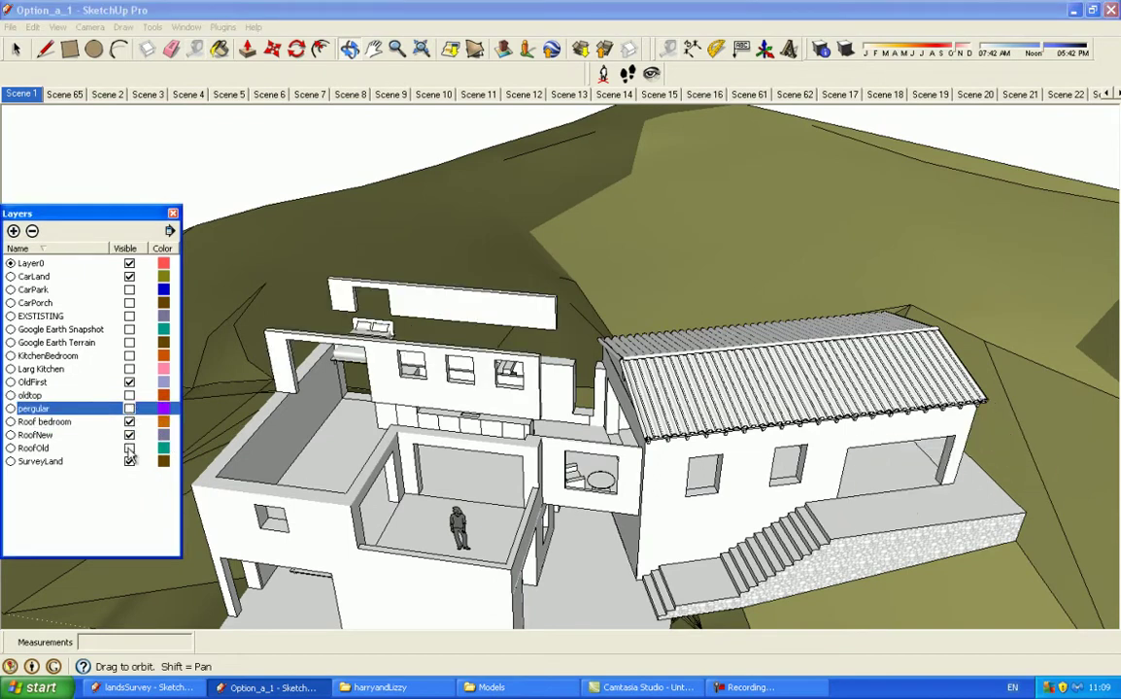
click(129, 449)
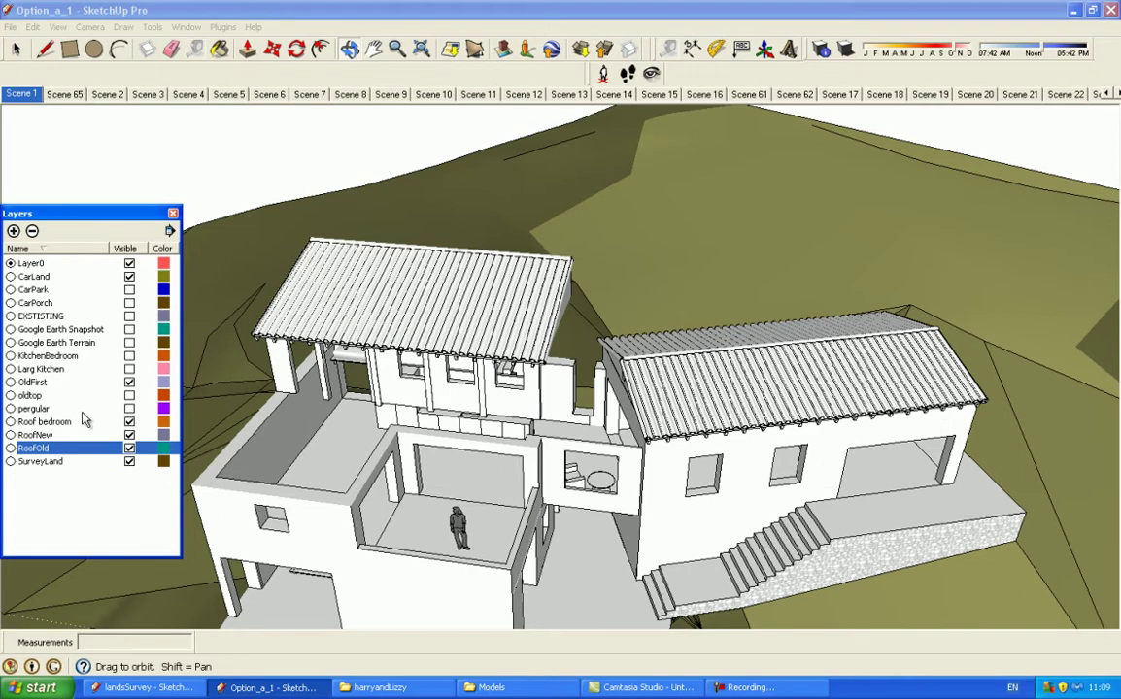
click(129, 395)
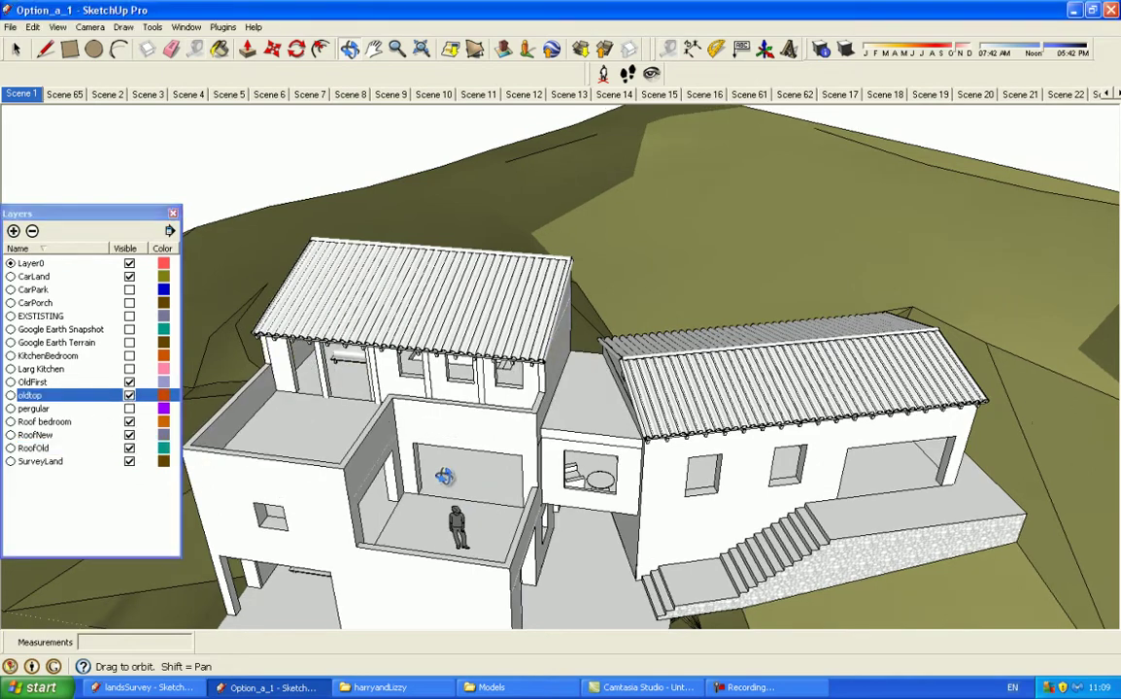
drag(444, 476, 11, 117)
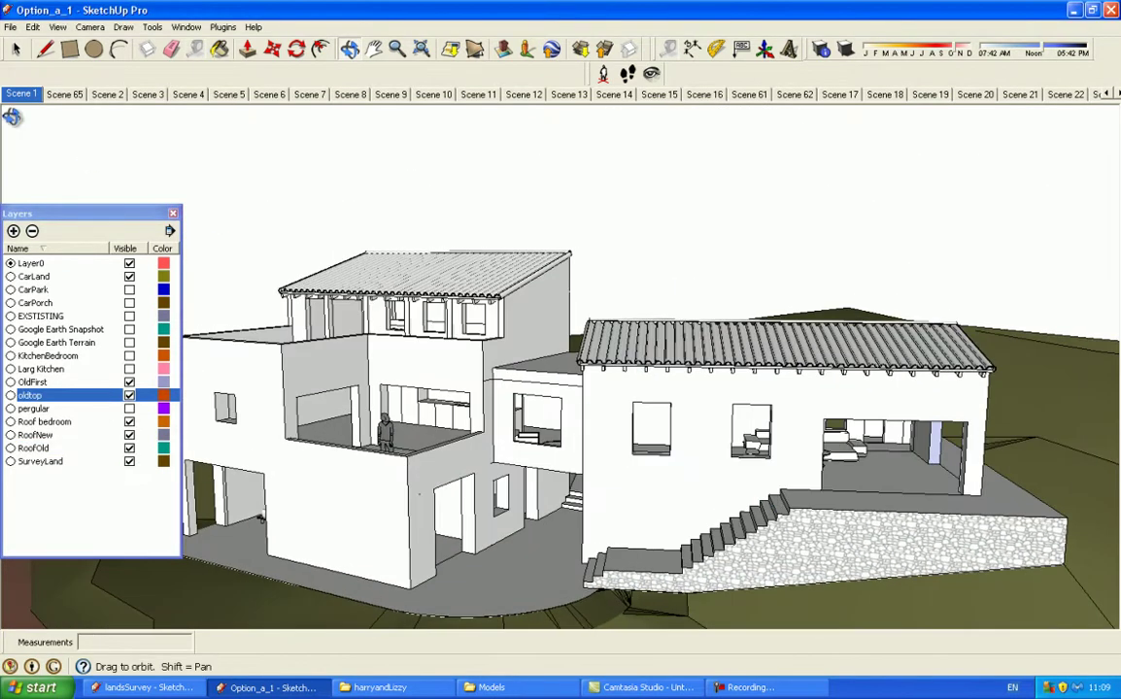
Step: Select the right wing, then the left house block, and close the Layers list
click(16, 48)
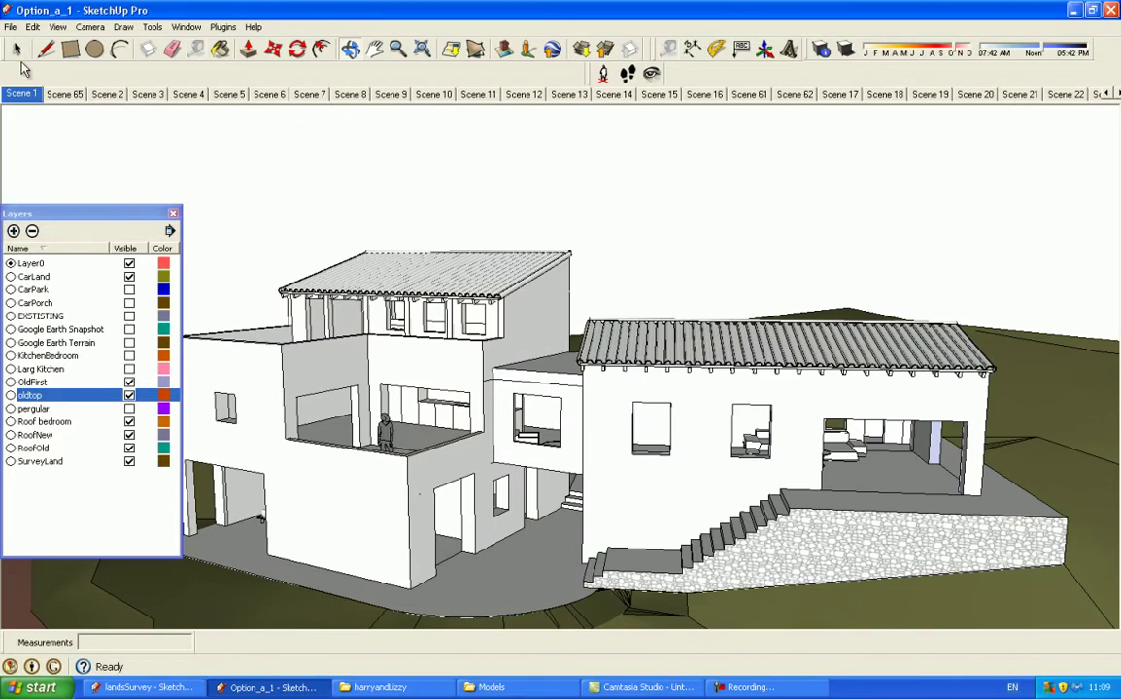
click(622, 436)
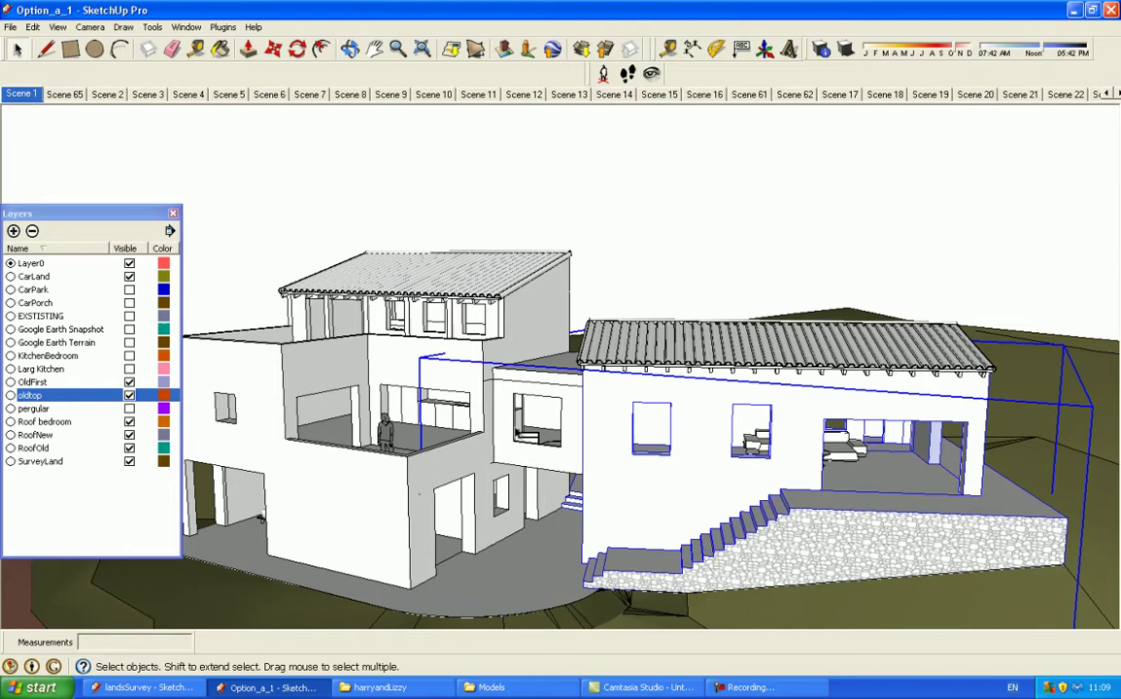
click(352, 357)
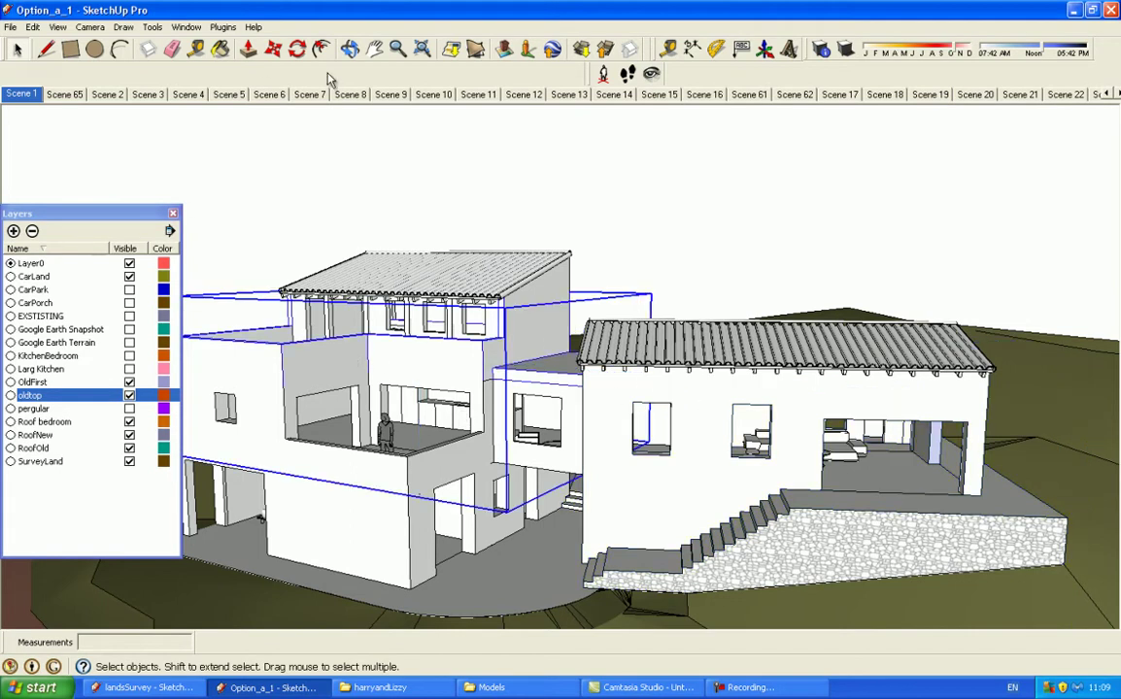
click(172, 214)
Step: Orbit and zoom in to look down into the right wing's living room
click(347, 49)
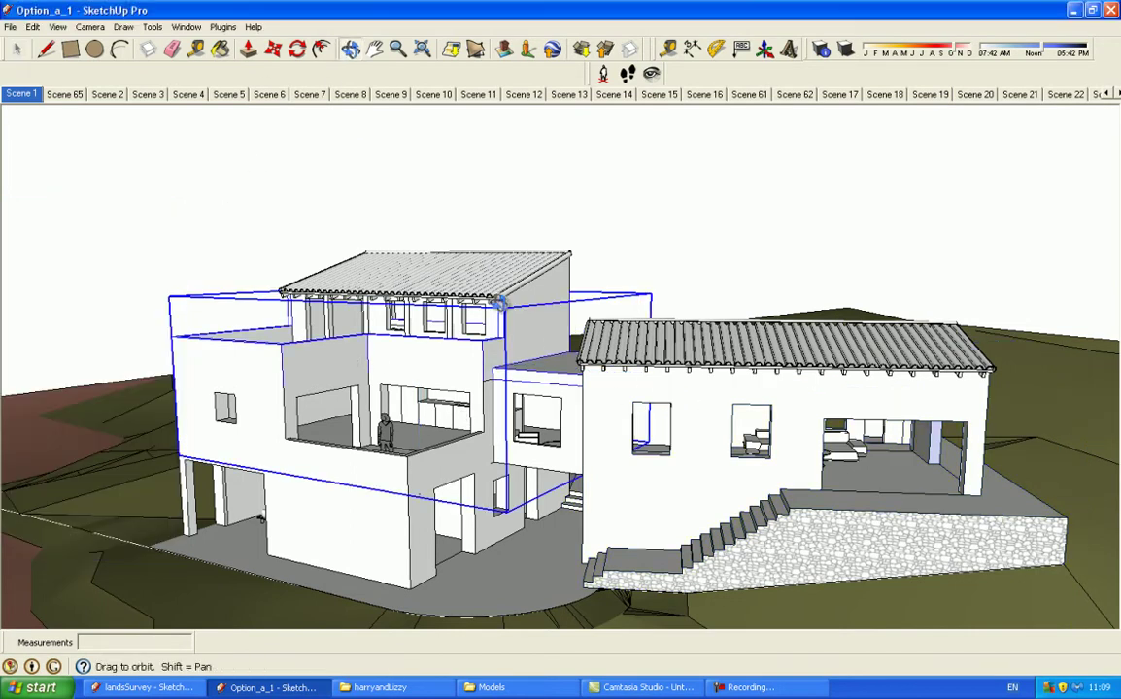
drag(583, 388, 874, 485)
scroll(903, 527, up, 5)
drag(751, 457, 693, 442)
click(14, 50)
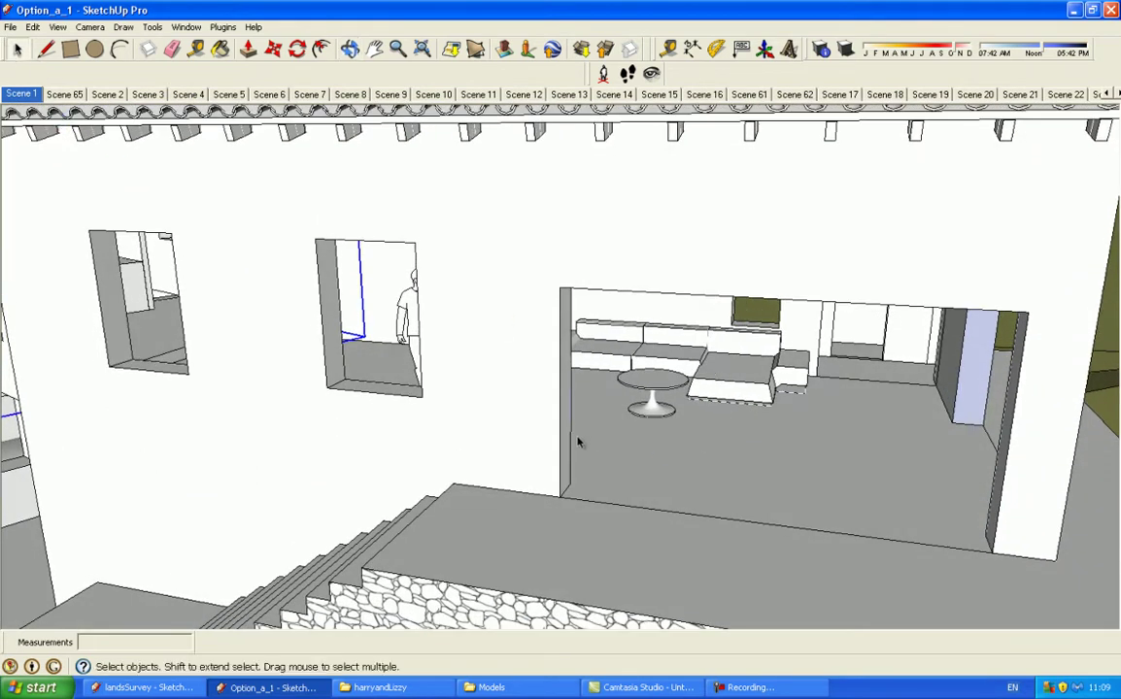
Step: Select the room's wall geometry, clear it, then select just the floor face
click(515, 414)
scroll(500, 411, down, 5)
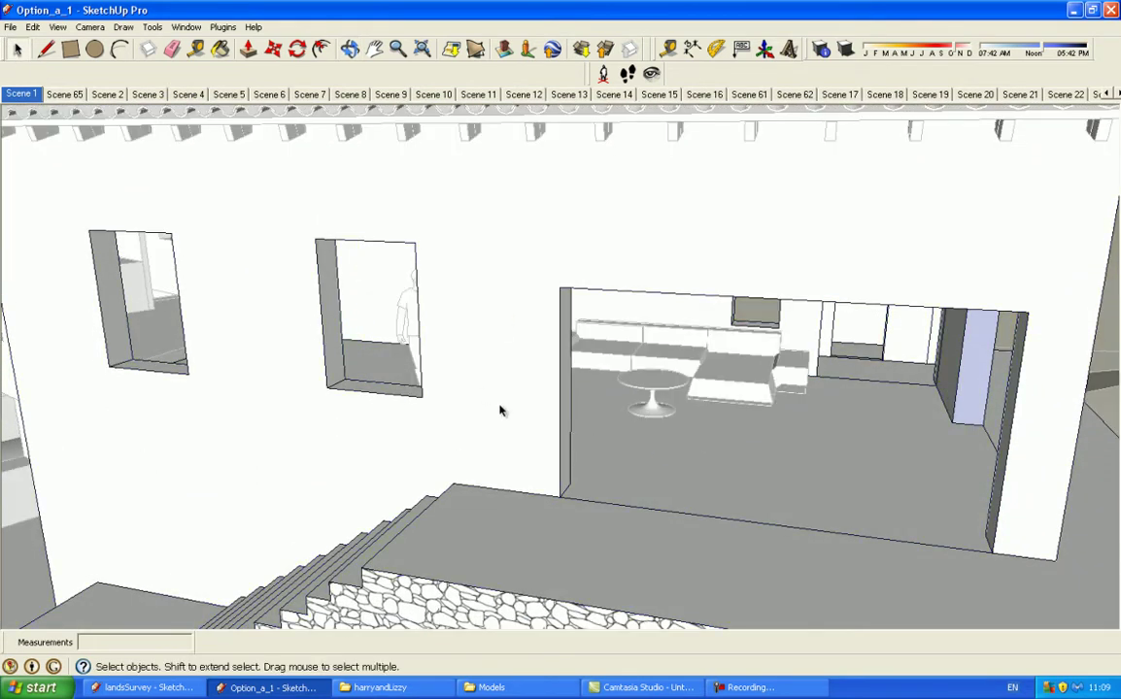
click(472, 149)
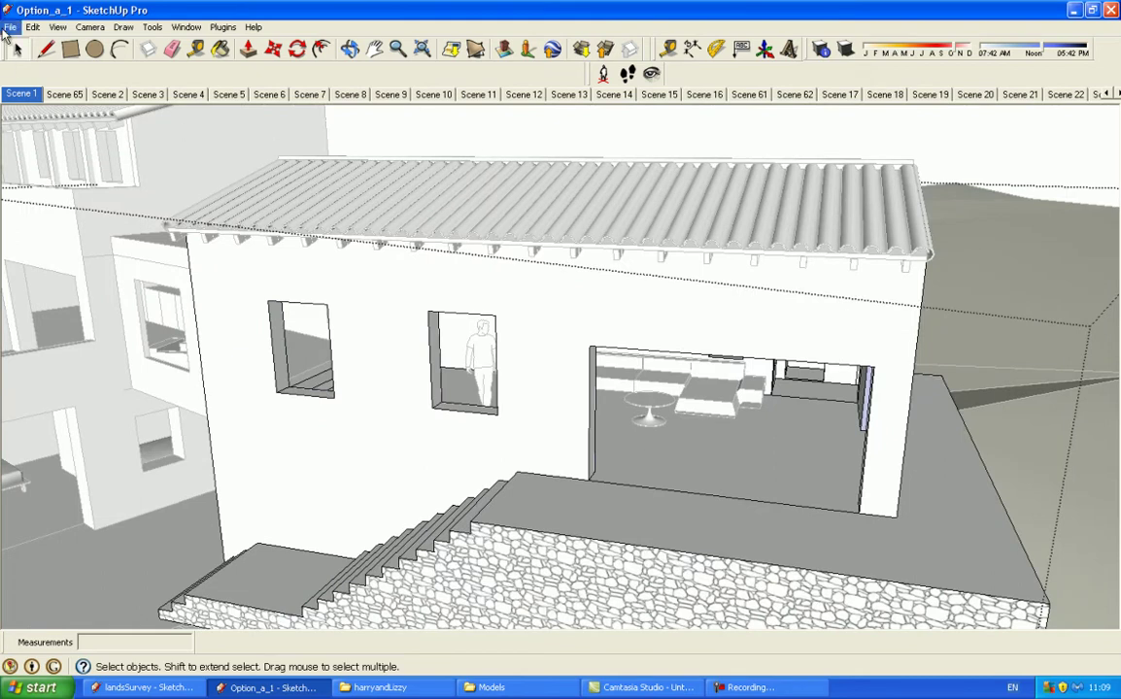
scroll(726, 476, up, 3)
scroll(726, 471, up, 1)
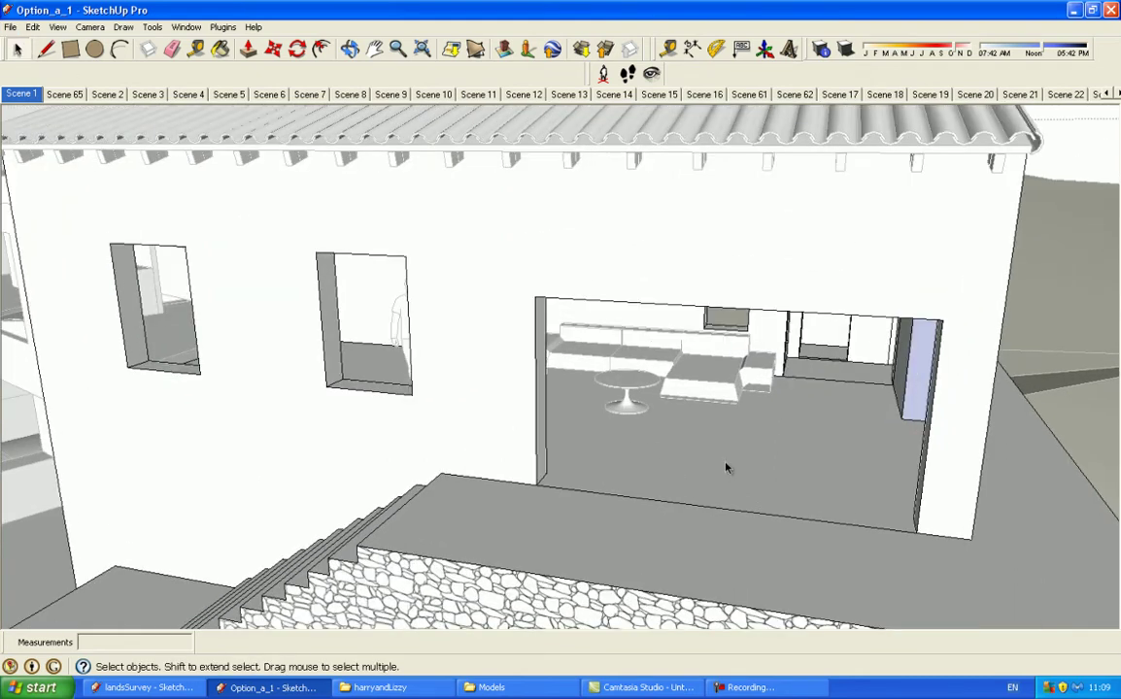
triple_click(723, 468)
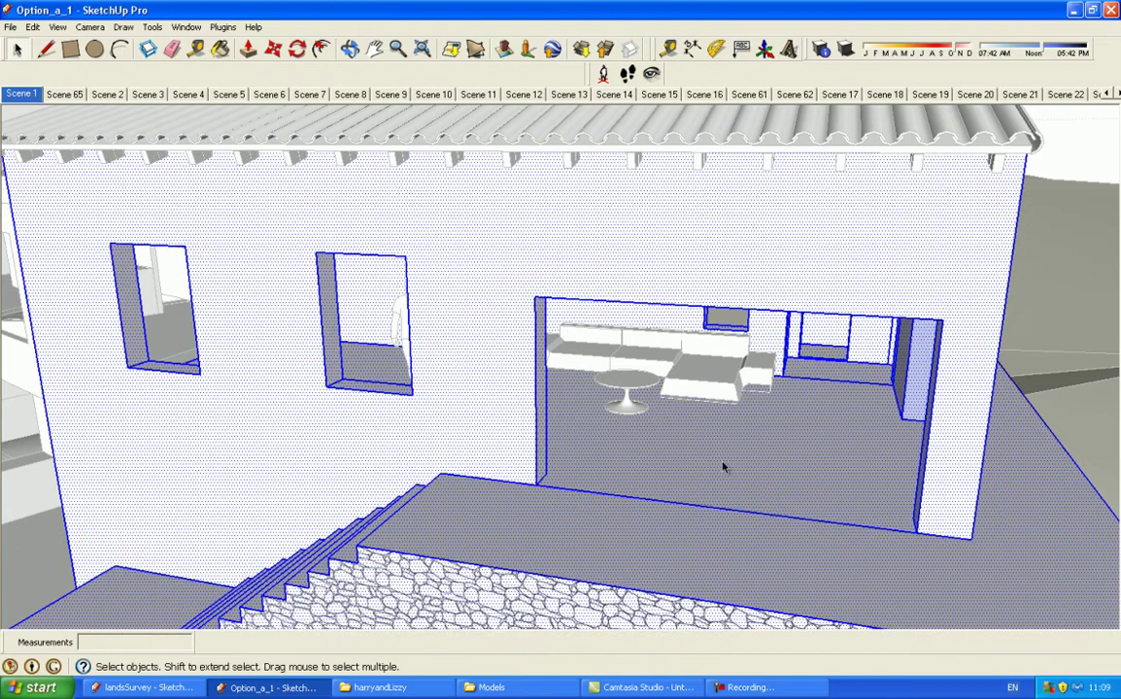
click(724, 468)
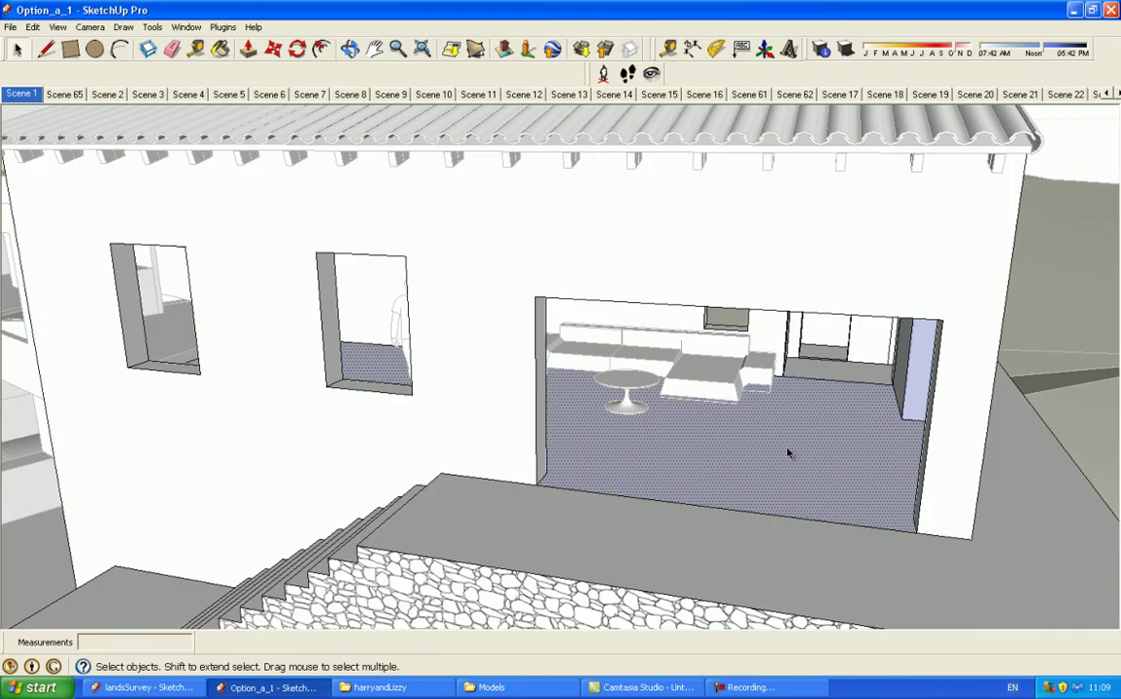
scroll(787, 452, up, 1)
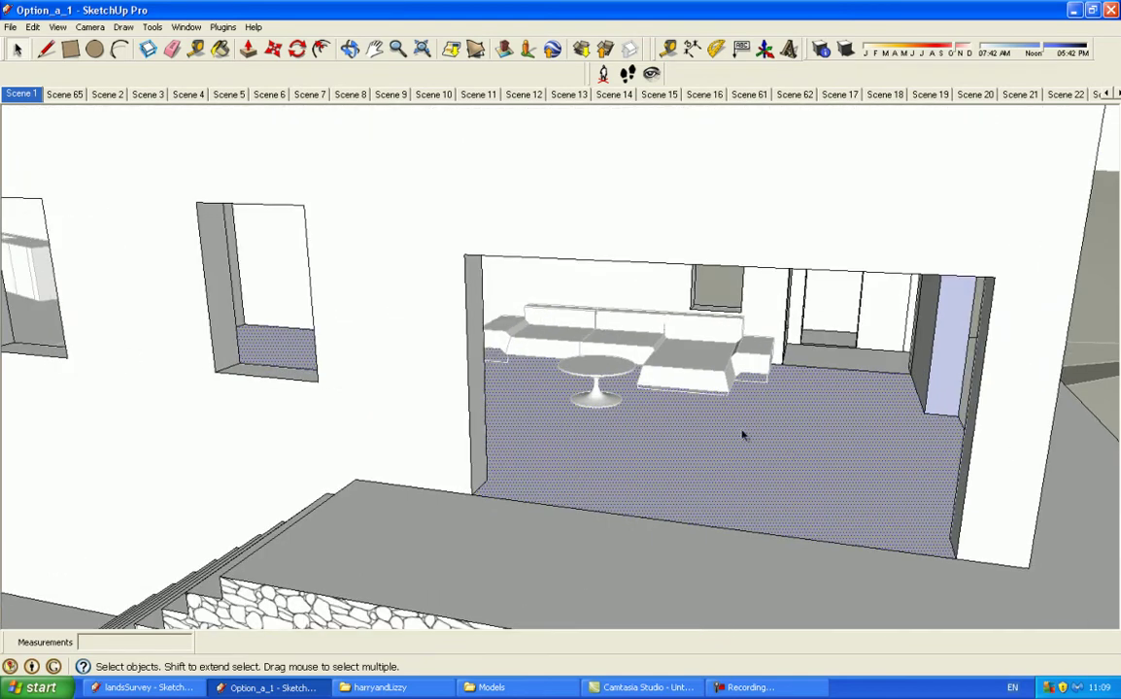
Step: Use Entity Info to read the wall face, the 54.13 m² floor, and the 3.87m opening edge
right_click(690, 444)
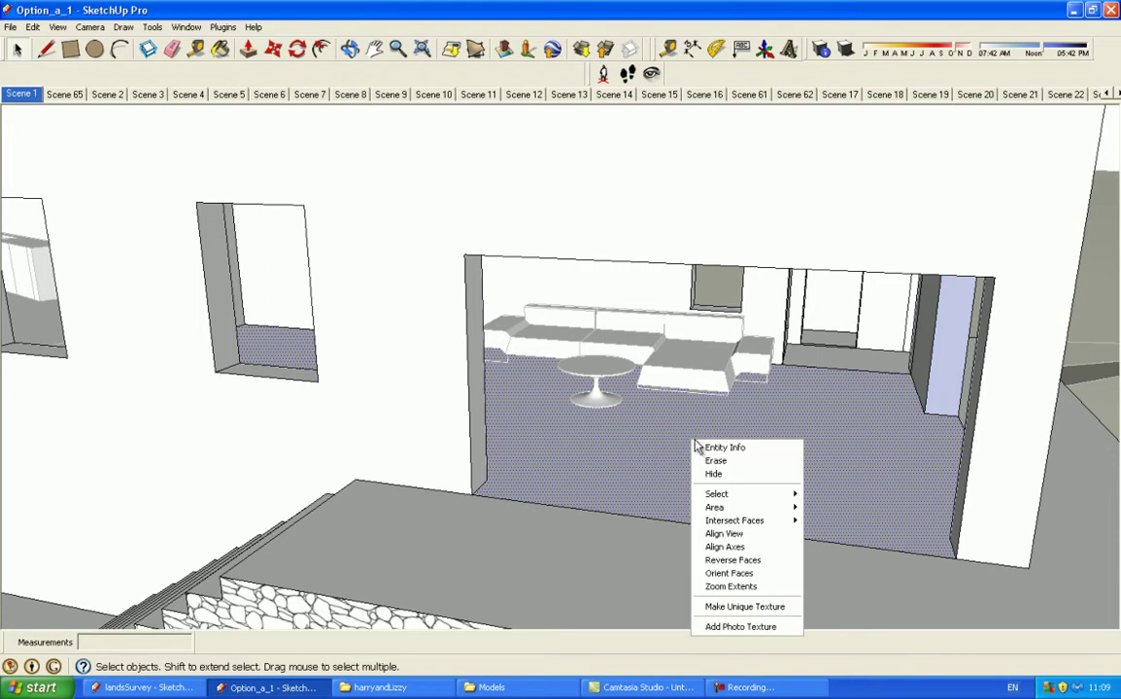
click(712, 450)
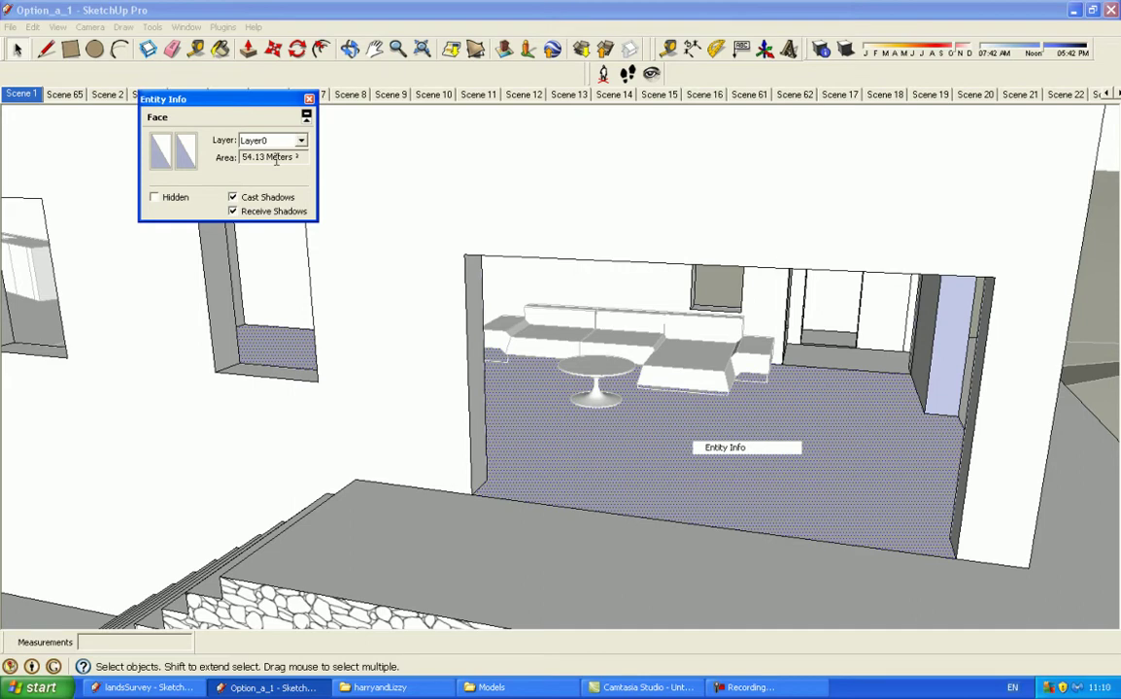
click(388, 295)
right_click(387, 295)
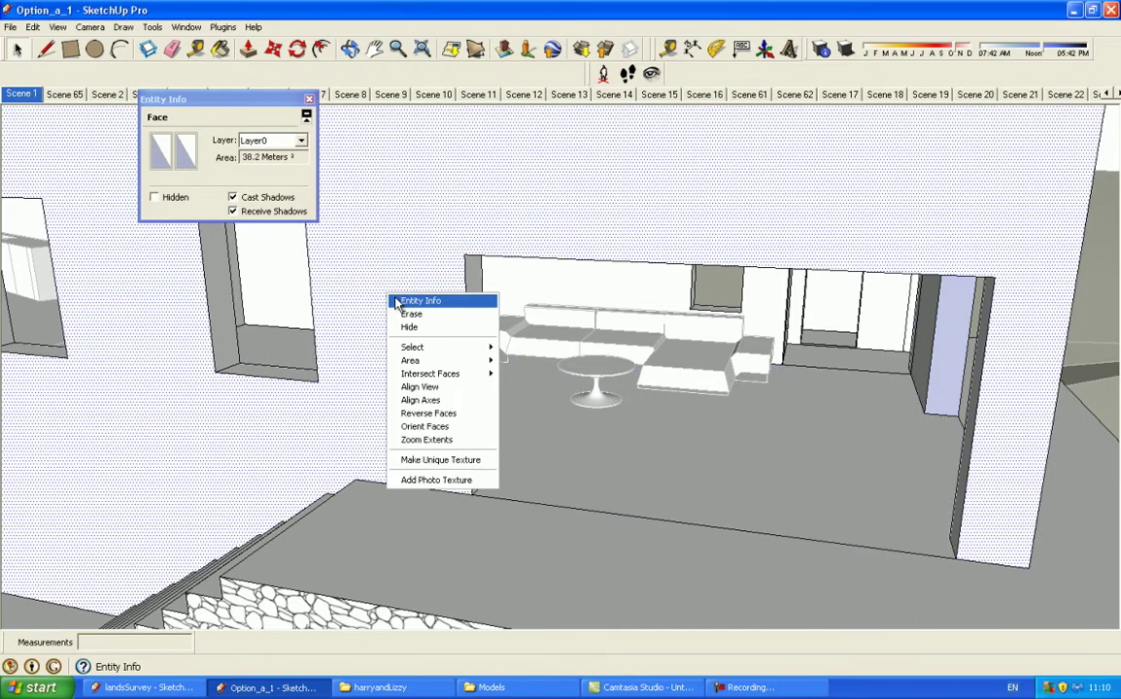
click(394, 301)
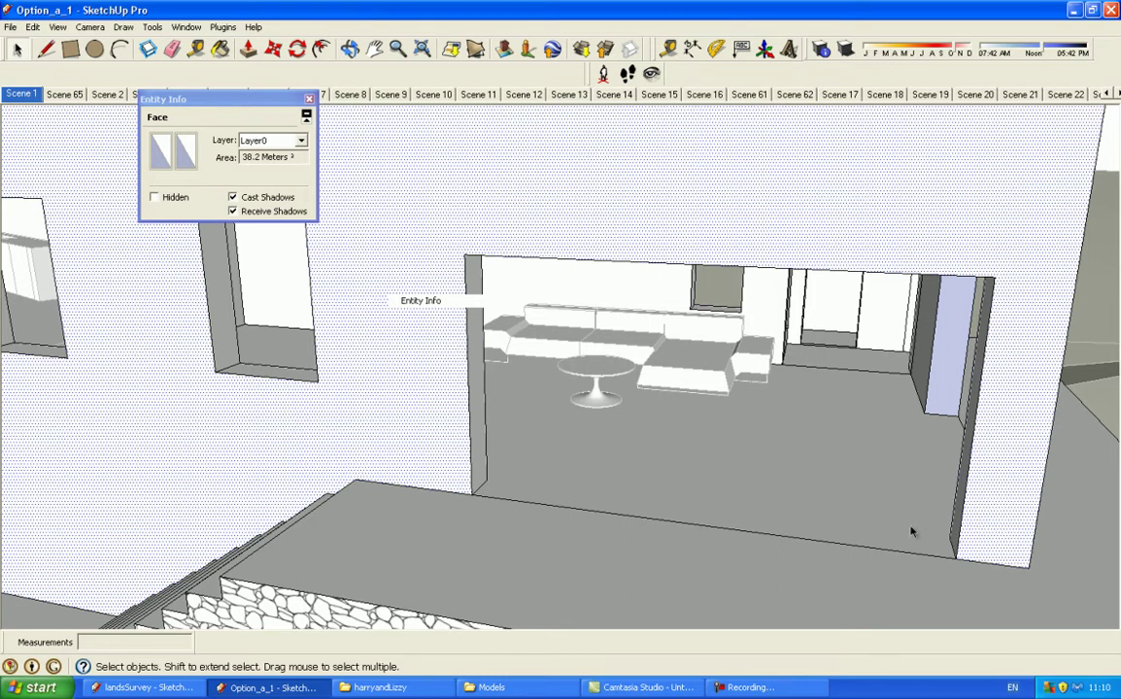
right_click(735, 451)
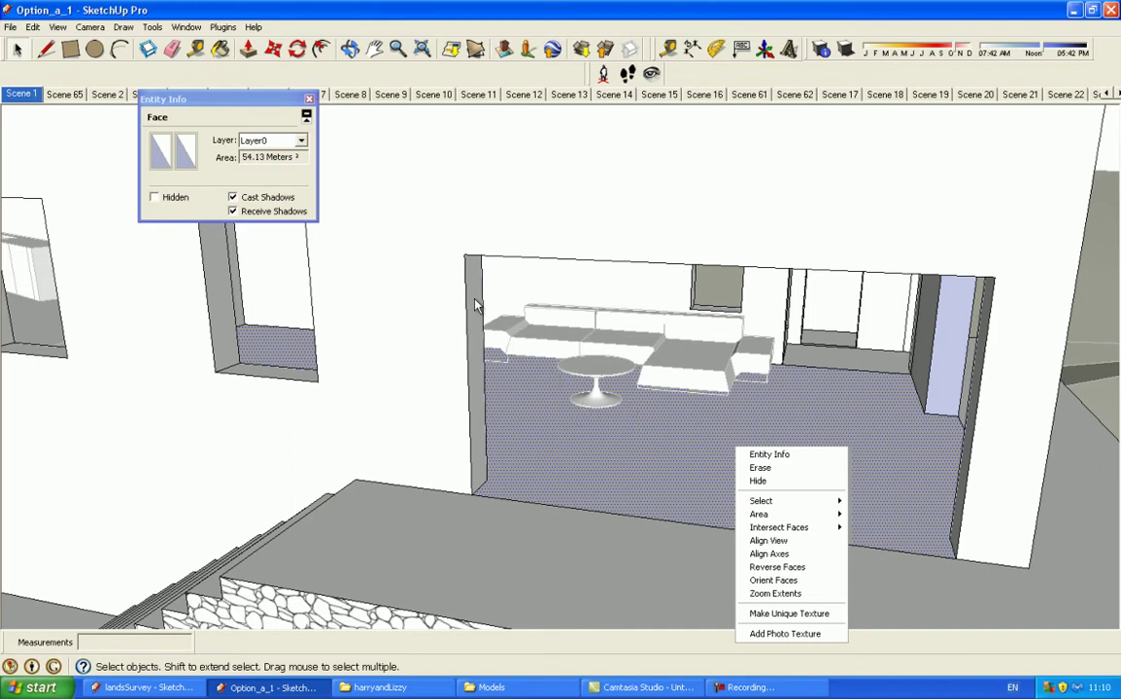
click(574, 262)
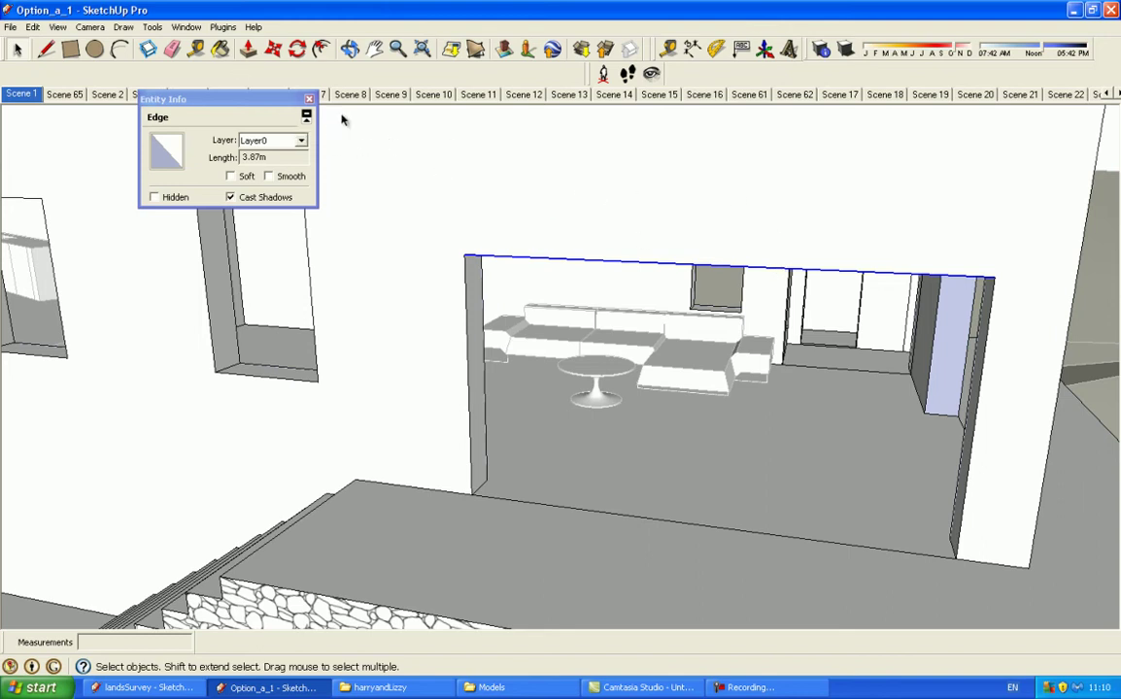
Step: Close Entity Info, then zoom out and orbit to a frontal view of the house
click(309, 100)
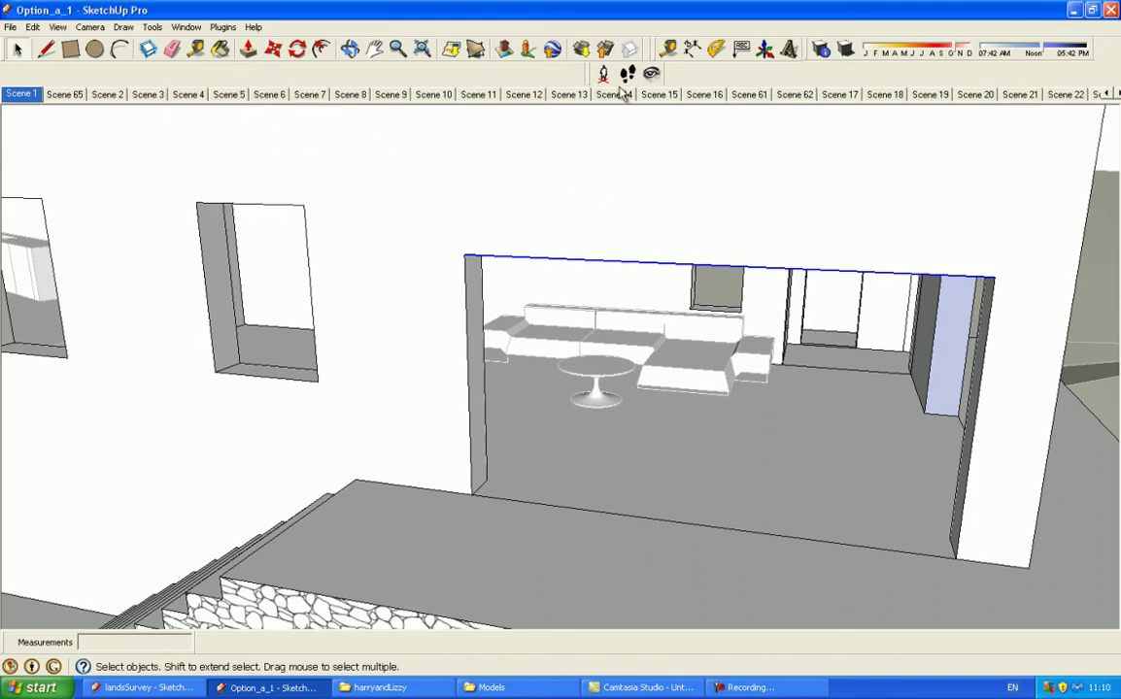
click(350, 48)
scroll(660, 384, down, 4)
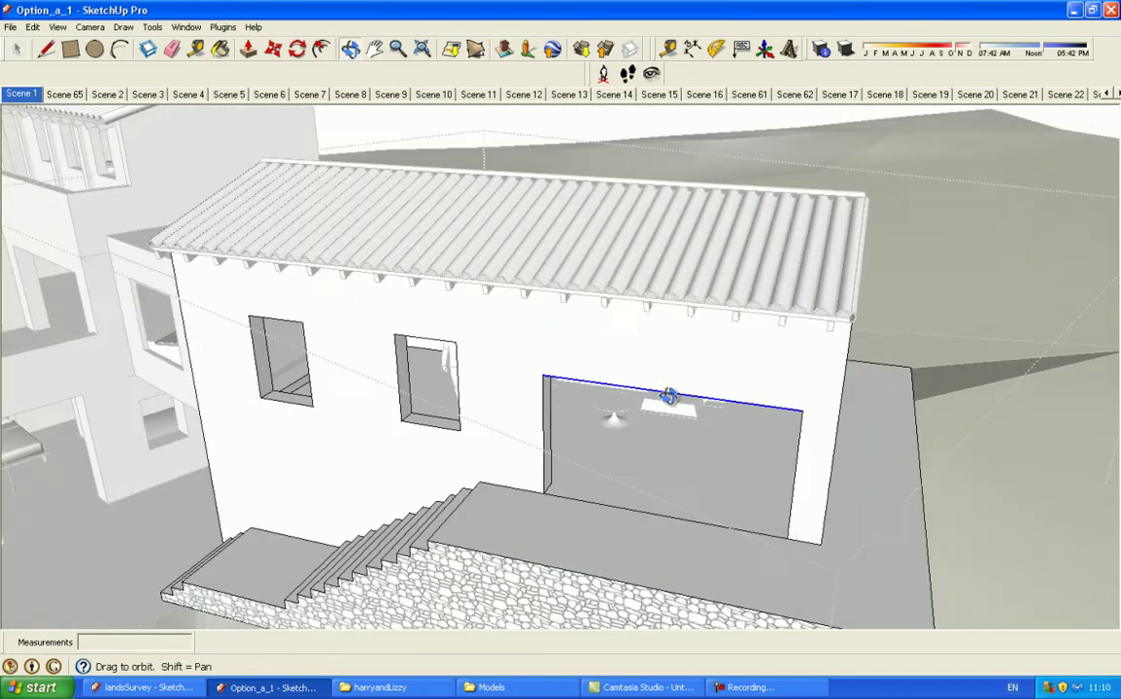
scroll(668, 397, down, 3)
drag(656, 395, 641, 330)
click(17, 48)
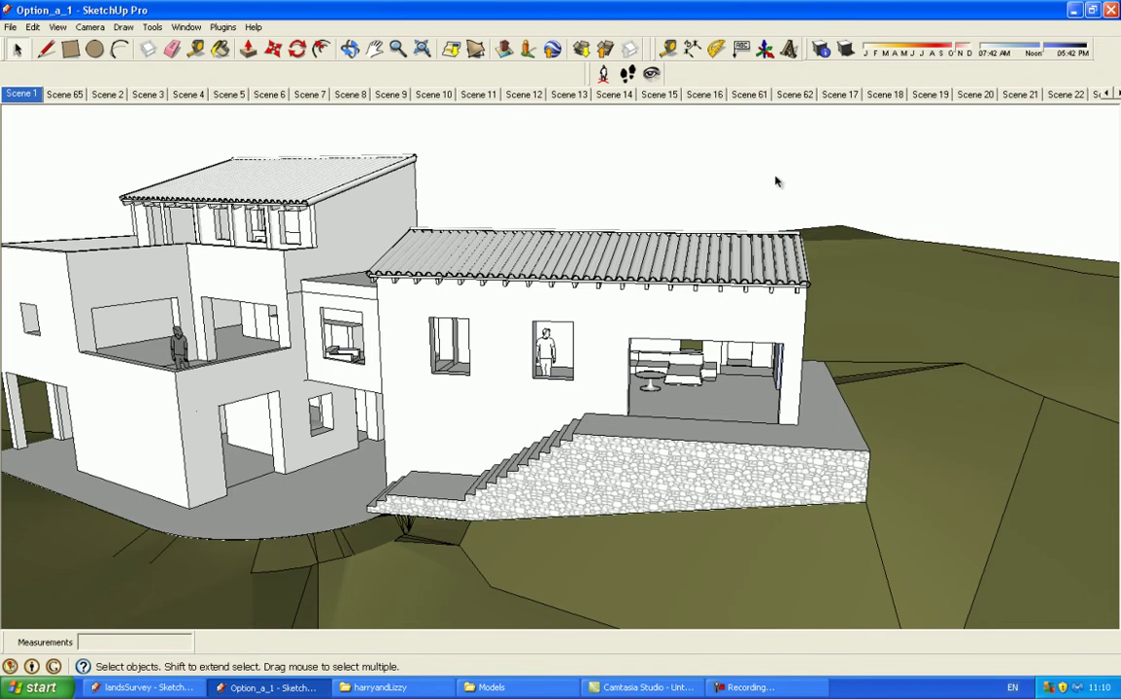
Step: Pan the house to the right, then orbit and zoom to a low eye-level side view
click(375, 49)
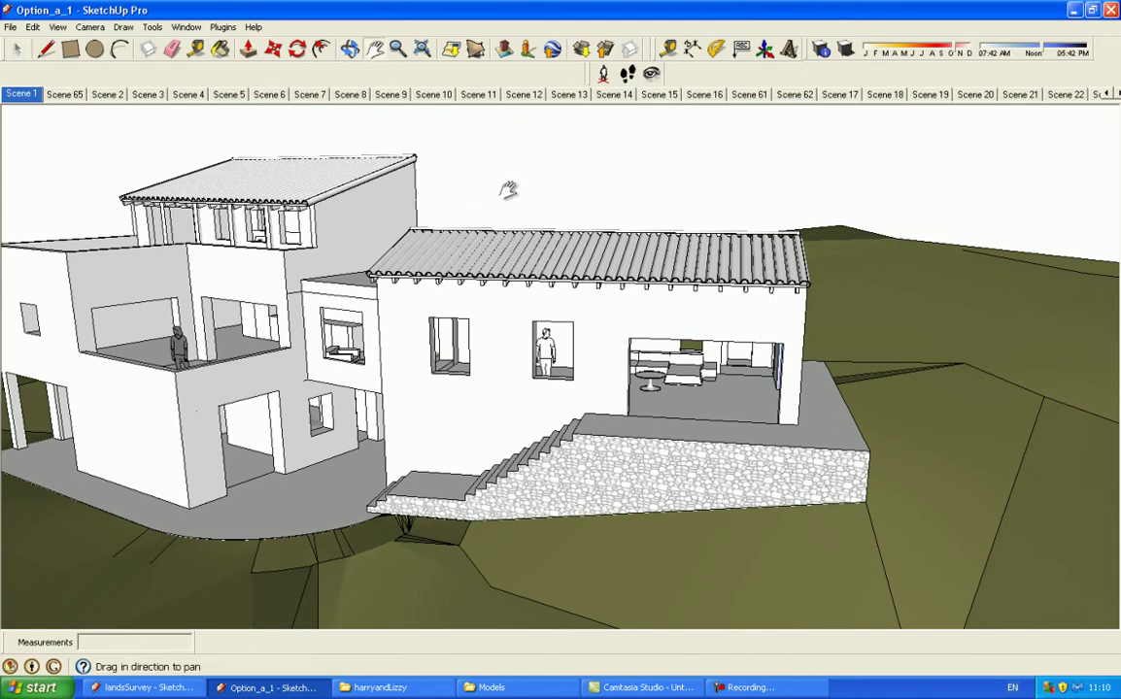
drag(495, 233, 756, 213)
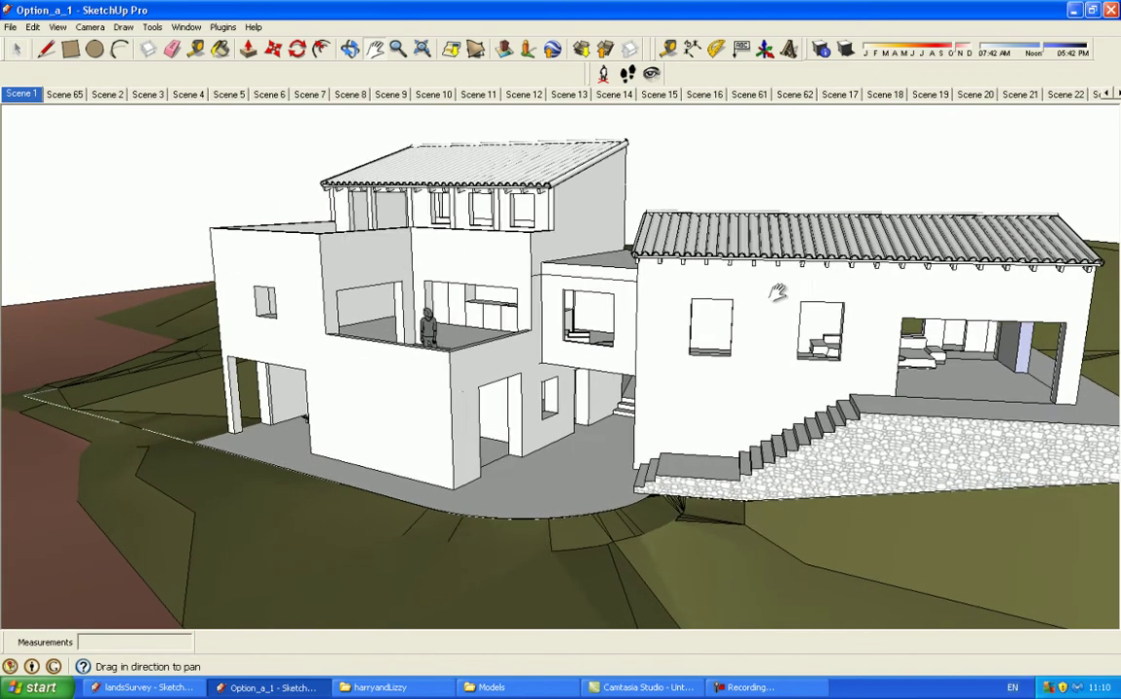
click(350, 49)
drag(485, 286, 547, 225)
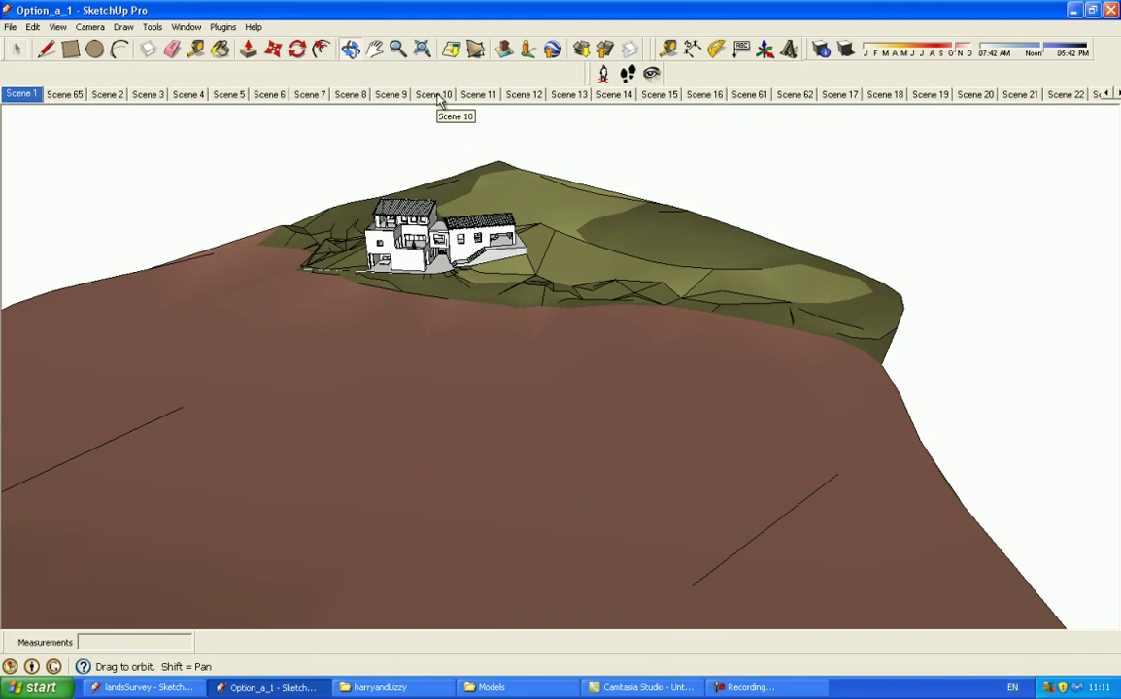
scroll(344, 110, up, 5)
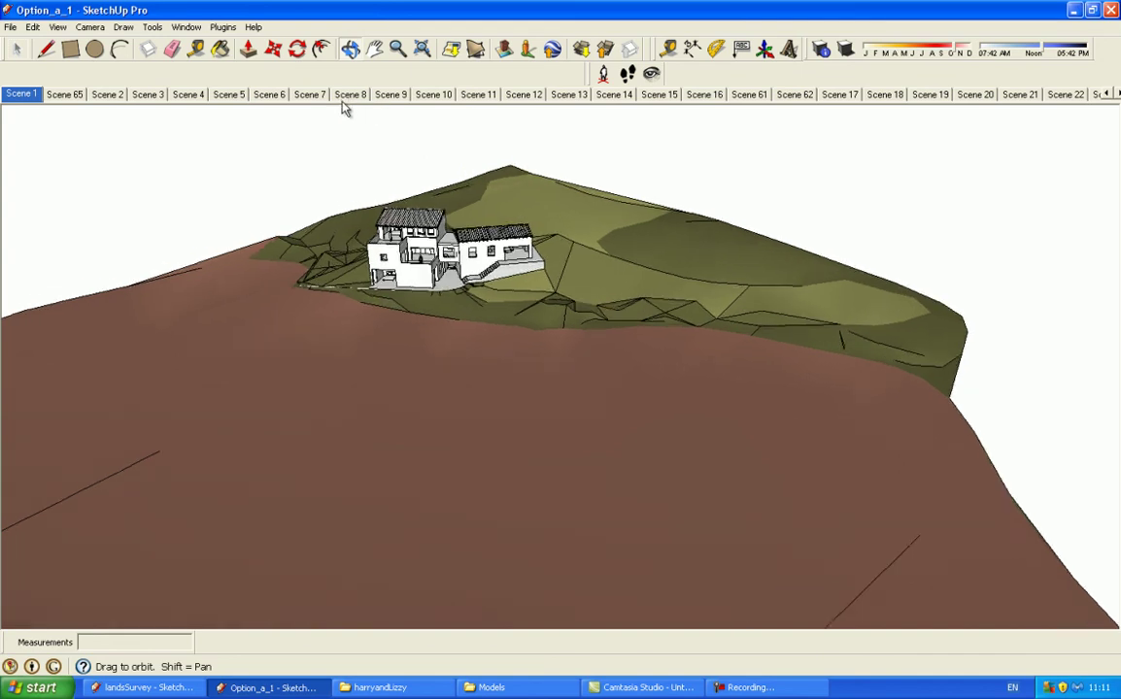
drag(351, 135, 546, 269)
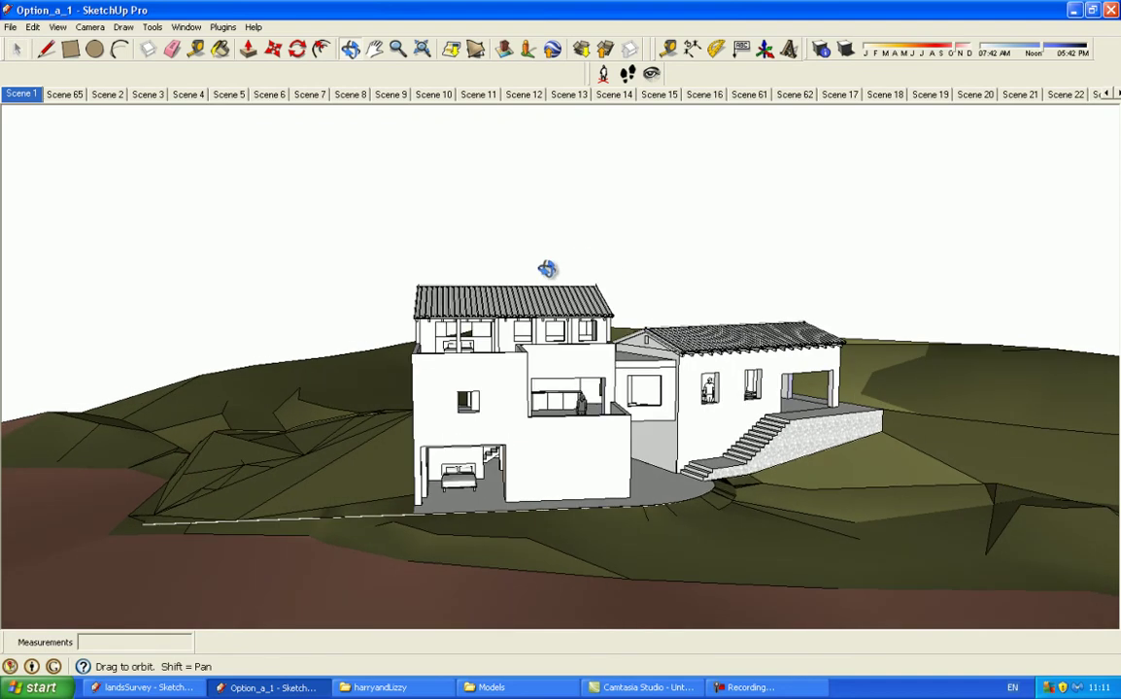